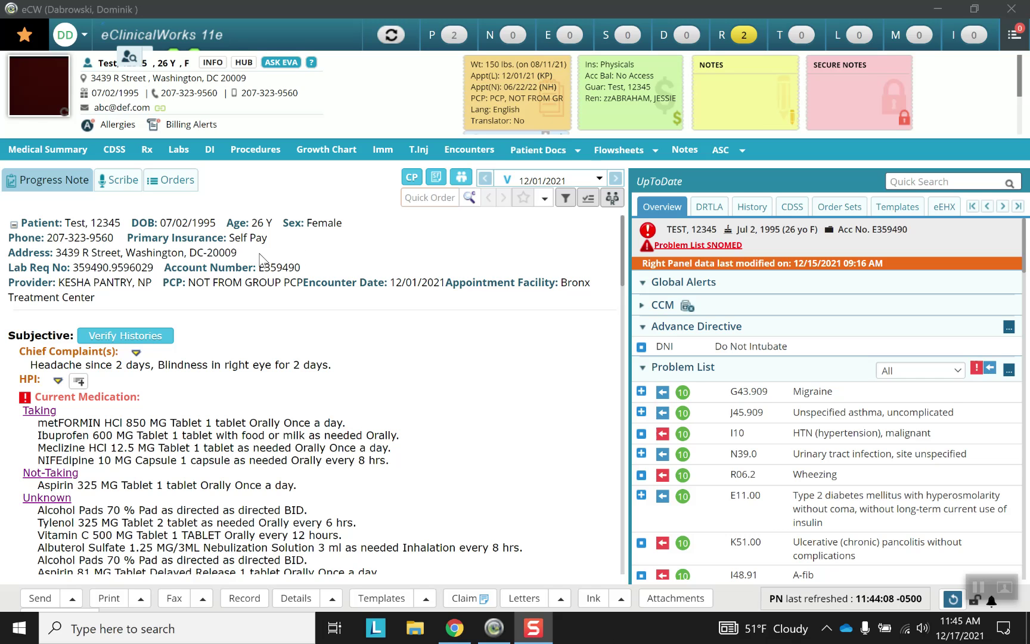
Scroll the progress note down to Assessment and open it, showing Pernicious anemia (D51.0).
scroll(625, 268, down, 2)
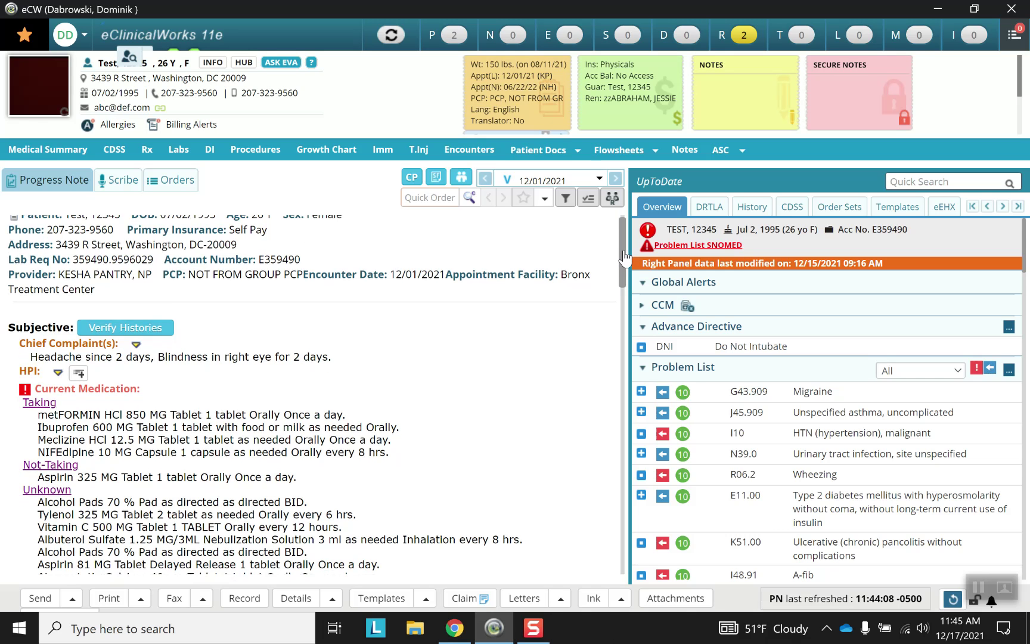
drag(624, 268, 622, 500)
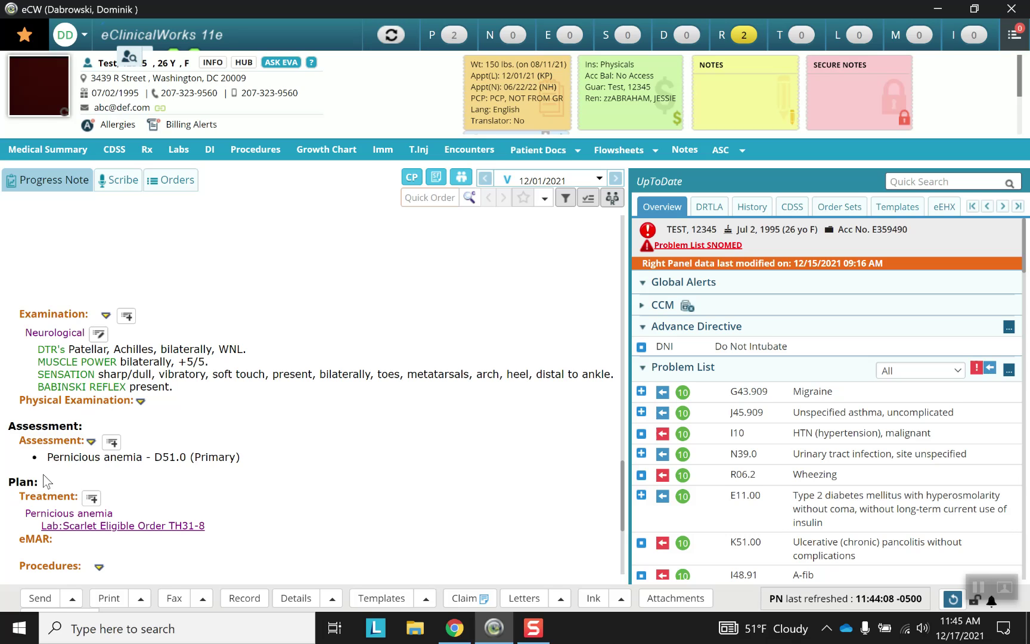
click(54, 442)
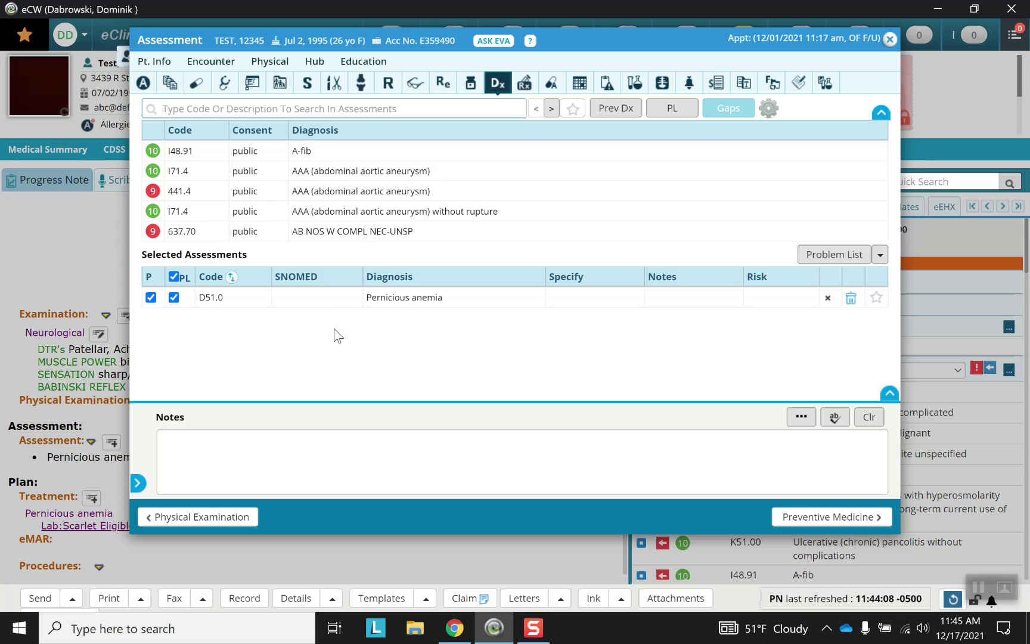
Add A-fib (I48.91) as a second assessment and begin a diagnosis search with 'm'.
click(317, 156)
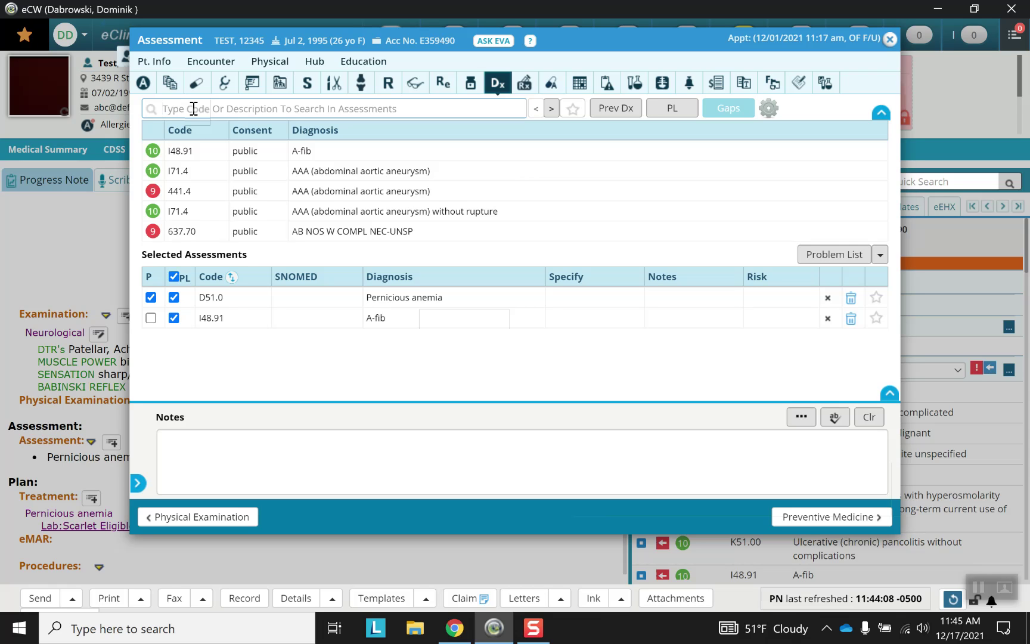
click(193, 109)
text(migraine)
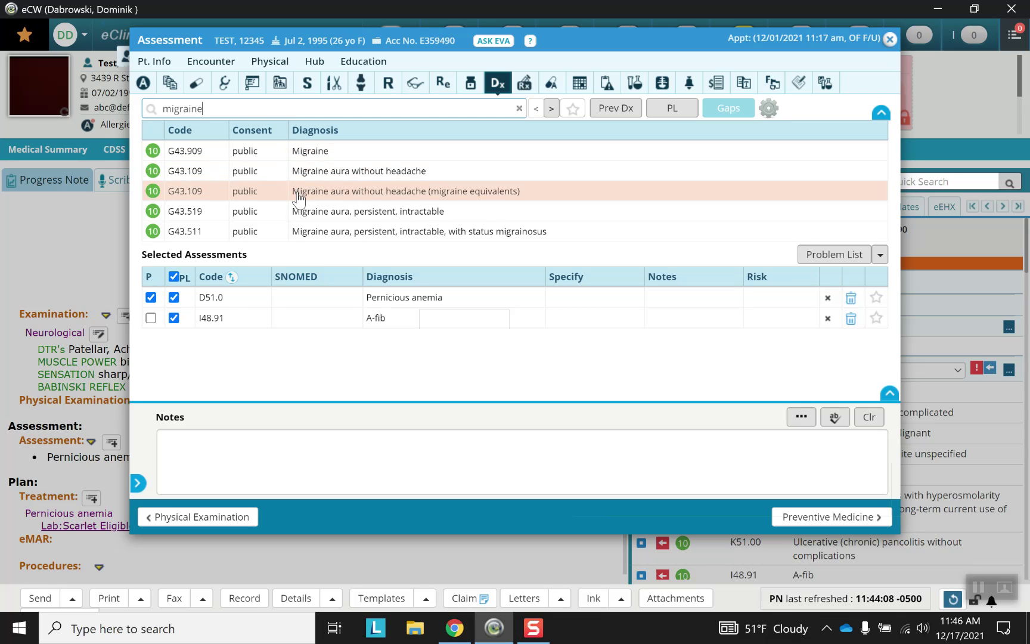
Add Migraine aura without headache (G43.109), then delete it, keeping pernicious anemia and A-fib.
click(308, 172)
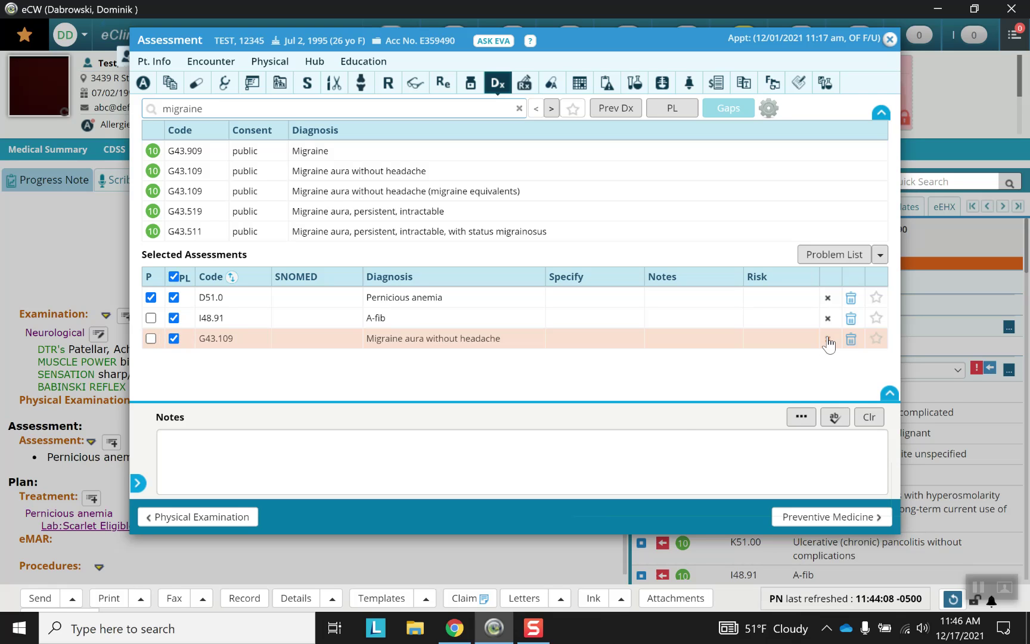
click(851, 338)
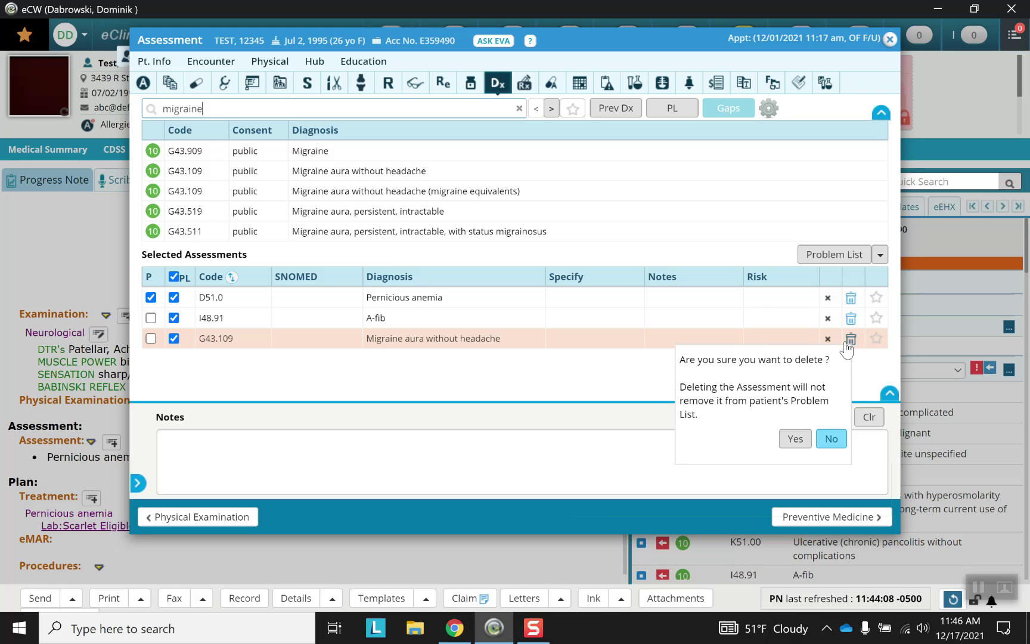
click(795, 439)
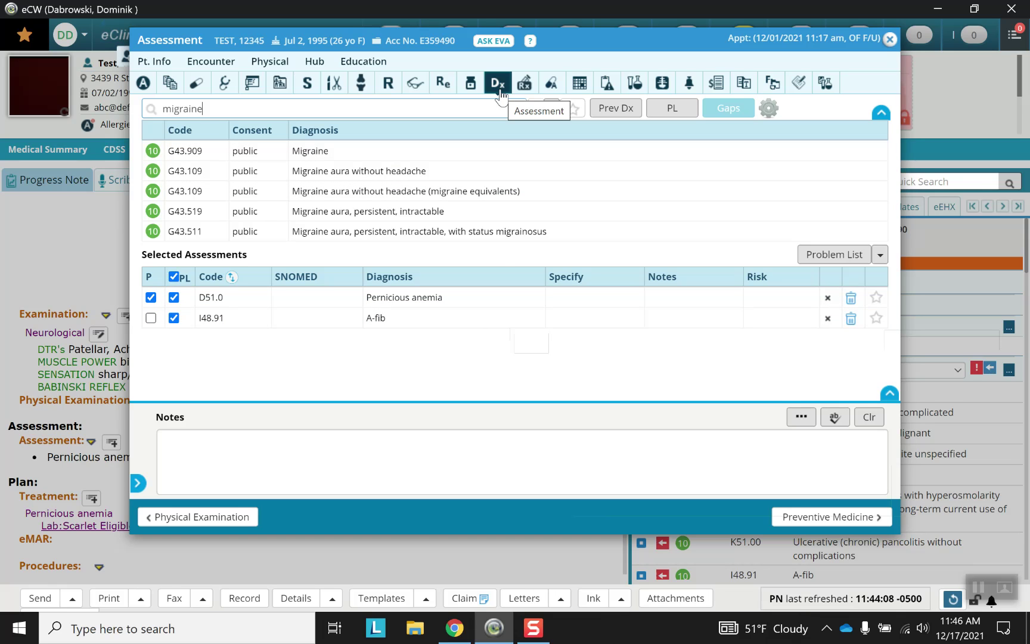
Close Assessments and open a new treatment note for the I48.91 A-fib diagnosis.
click(890, 39)
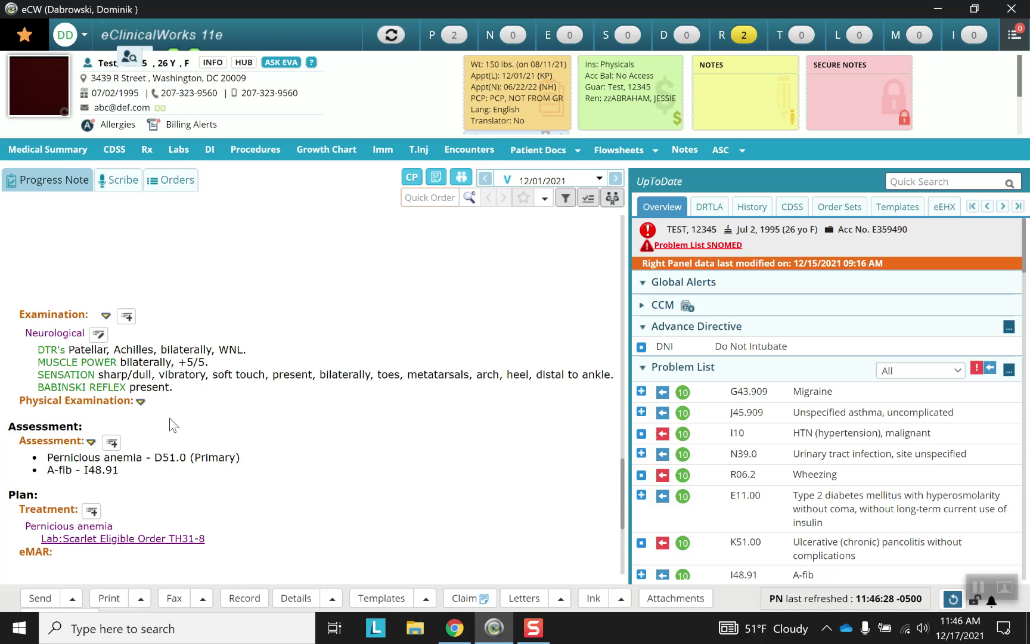
scroll(172, 425, down, 3)
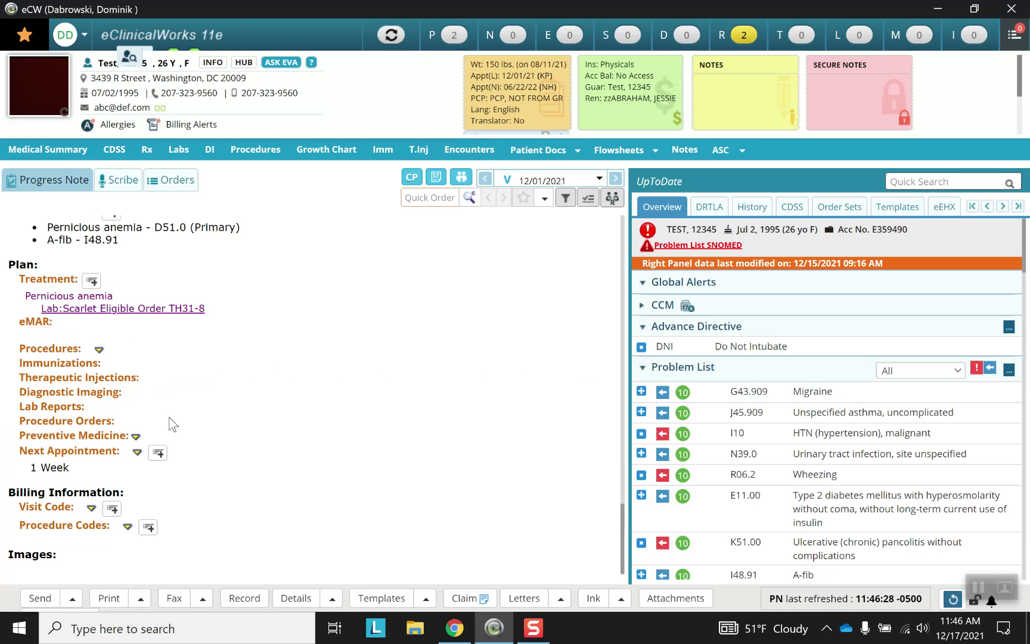
click(52, 283)
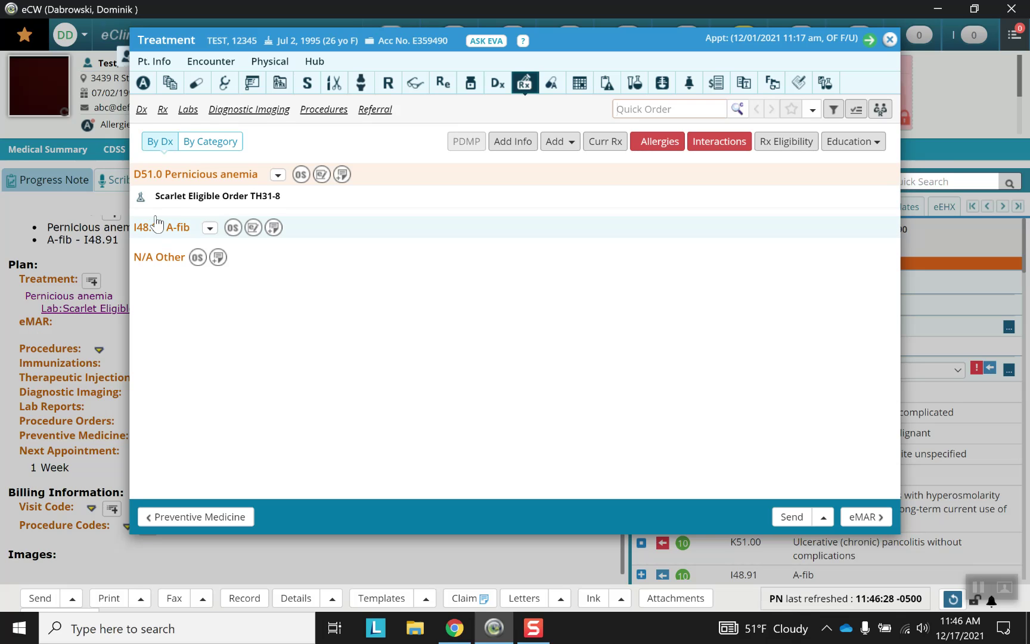
click(274, 229)
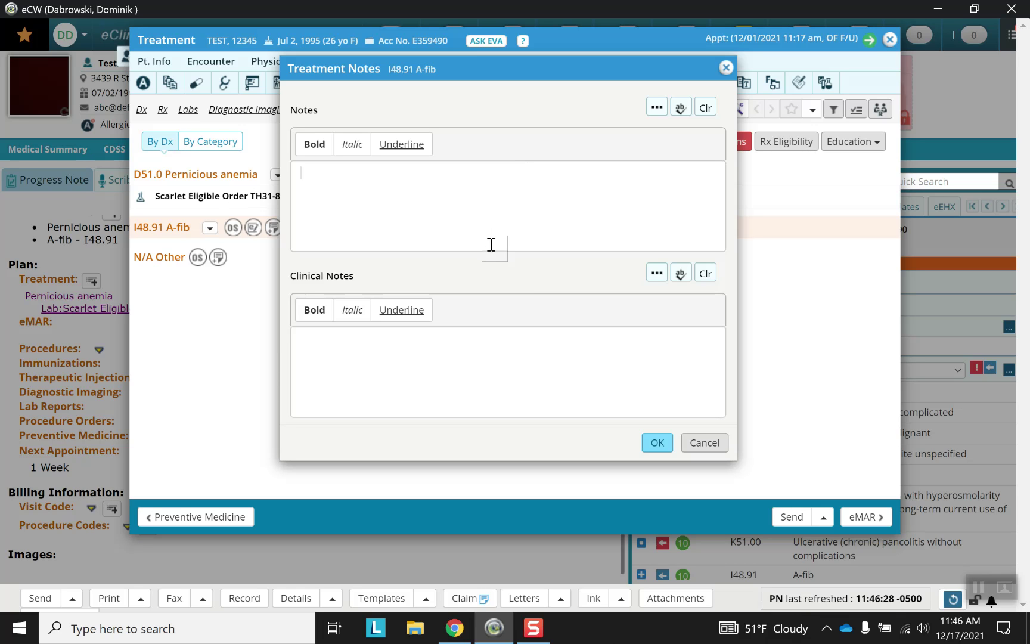
Save 'Diagnosed last week at primary care' as the A-fib treatment note.
text(Diagnosed last week at primary care.)
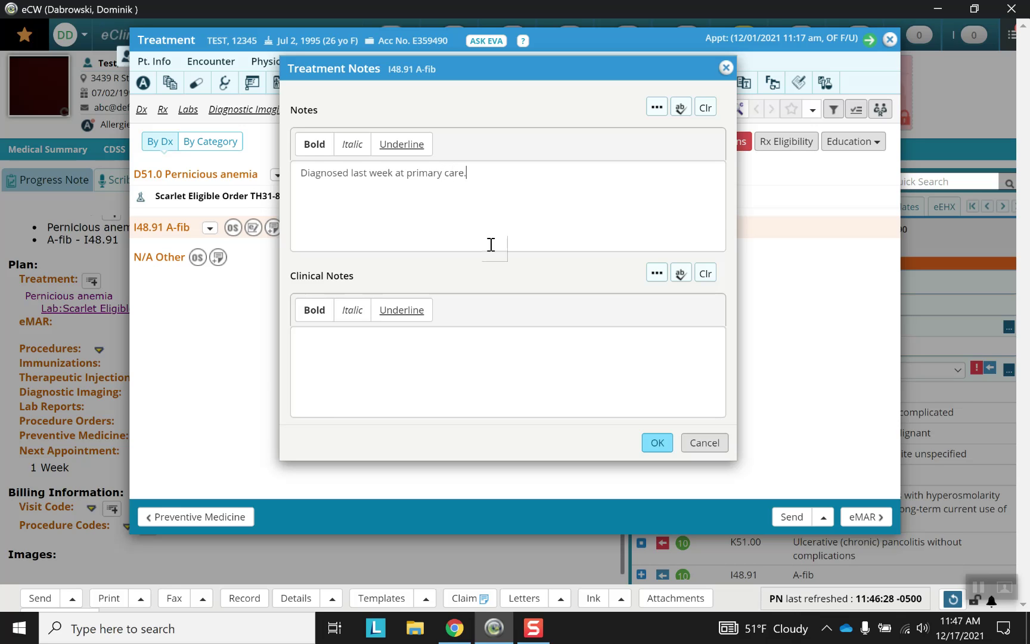
click(658, 442)
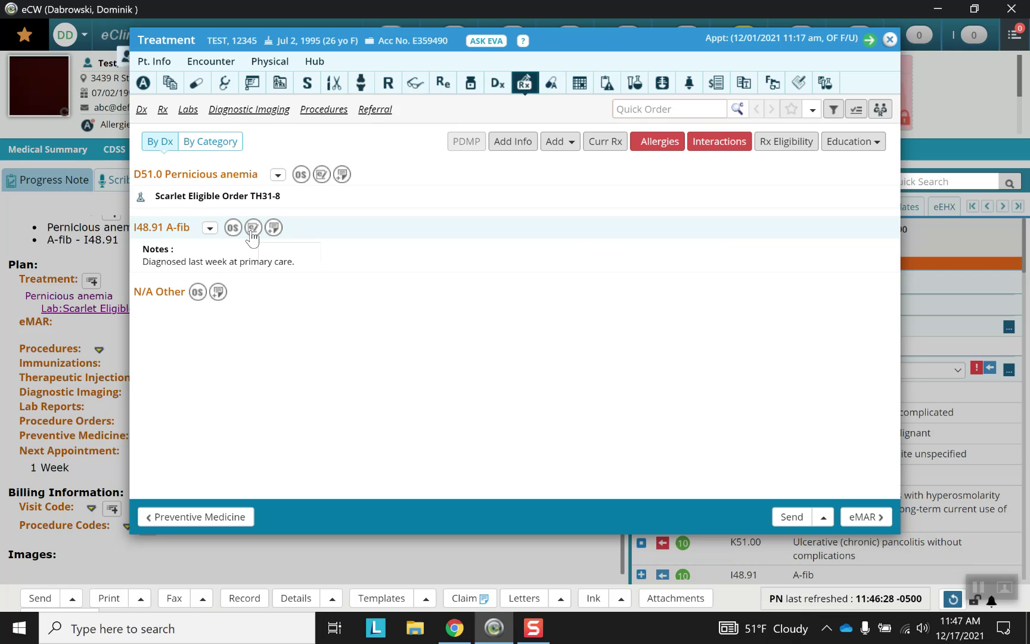
click(252, 229)
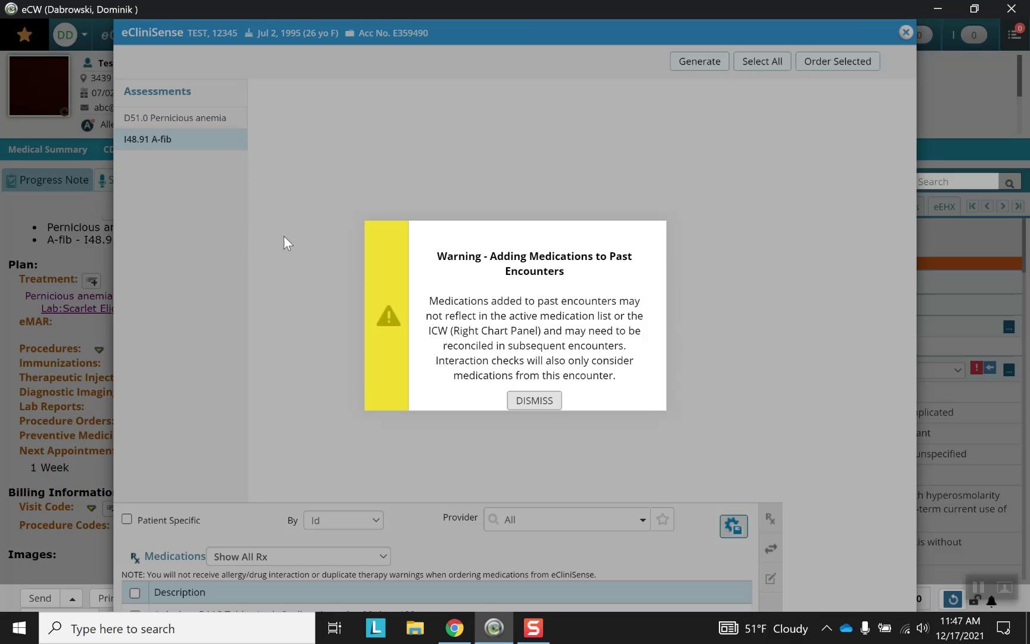
click(540, 402)
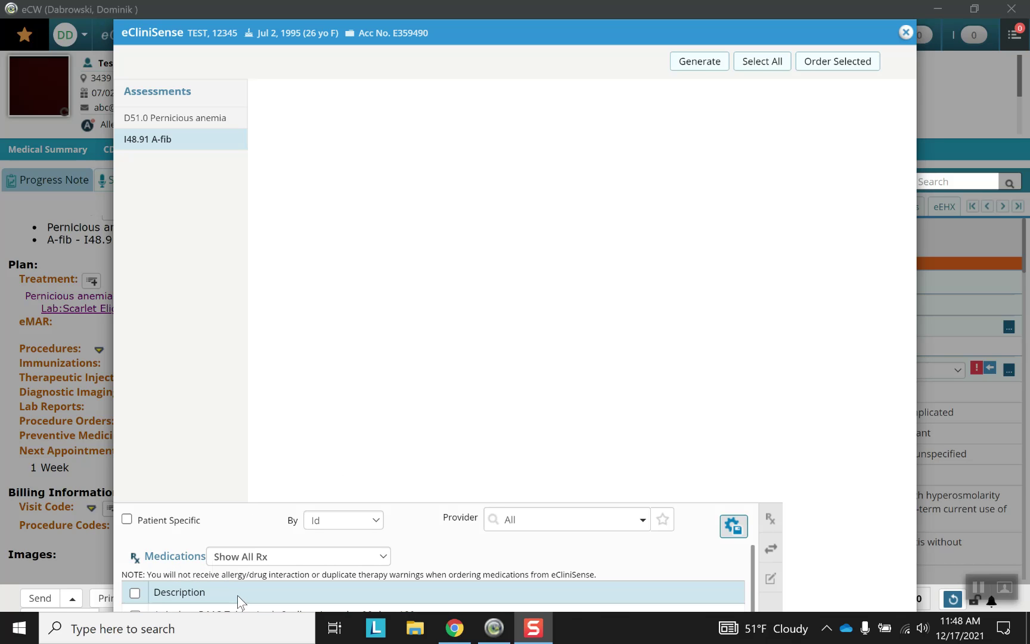
scroll(237, 595, down, 3)
scroll(238, 572, down, 1)
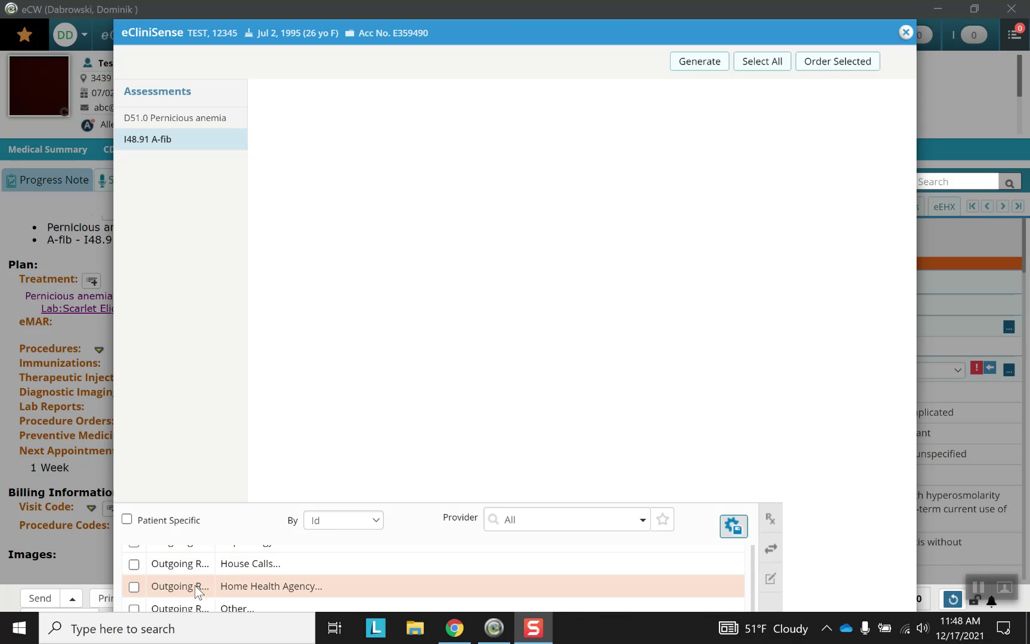
scroll(196, 590, up, 4)
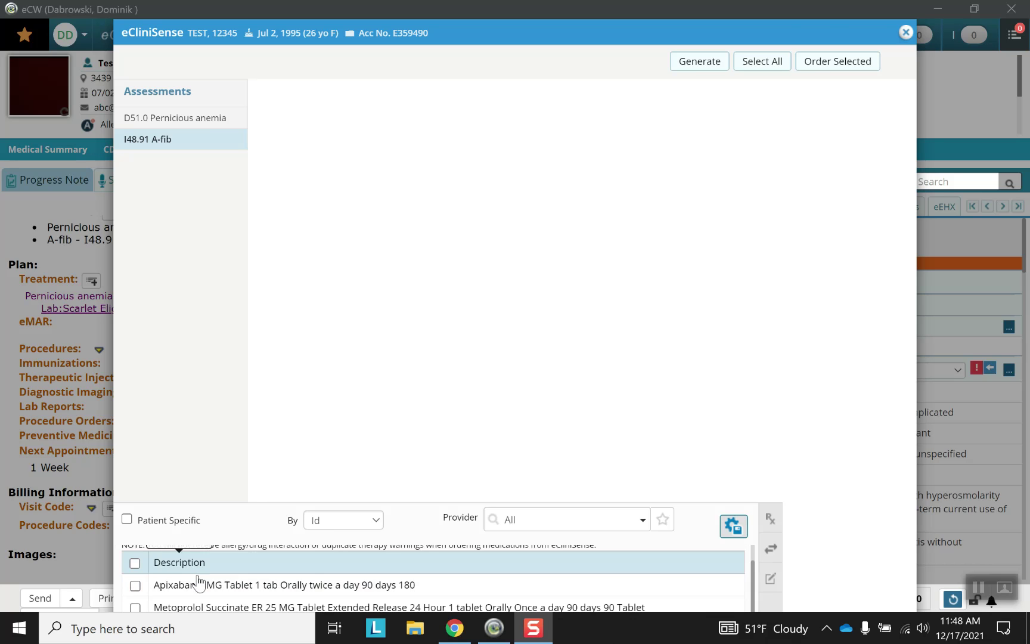
scroll(196, 584, up, 1)
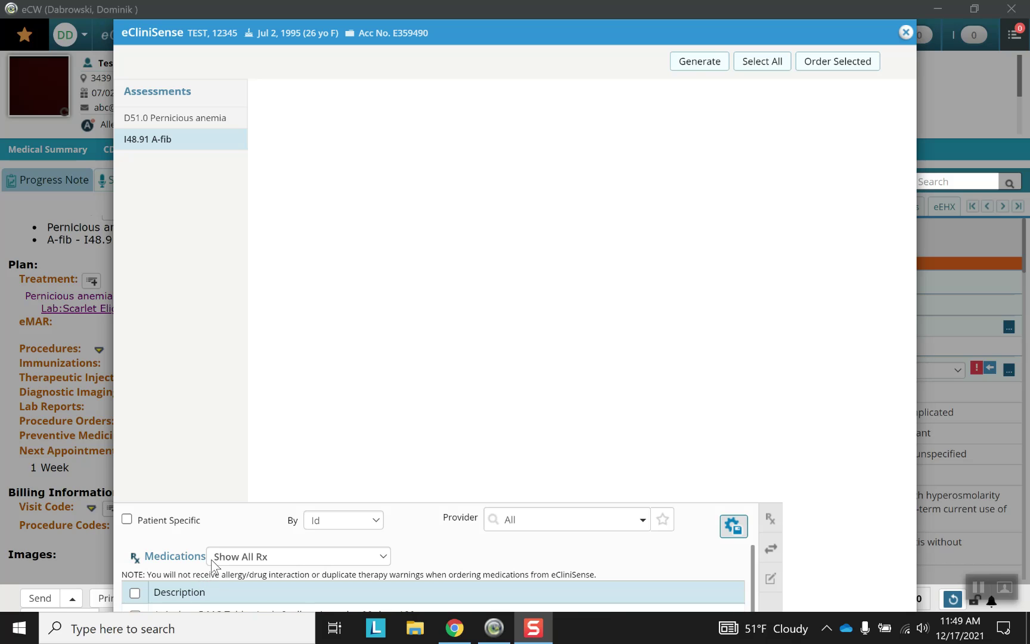
scroll(208, 578, down, 5)
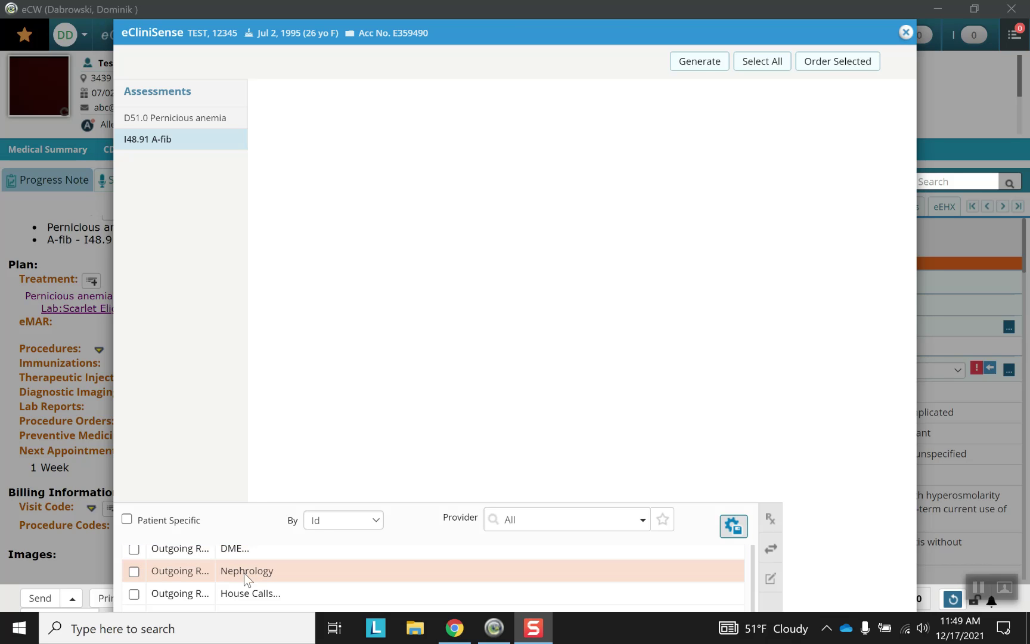
Return to Treatment and open the A-fib order set, dismissing the past-encounter medication warning.
click(905, 33)
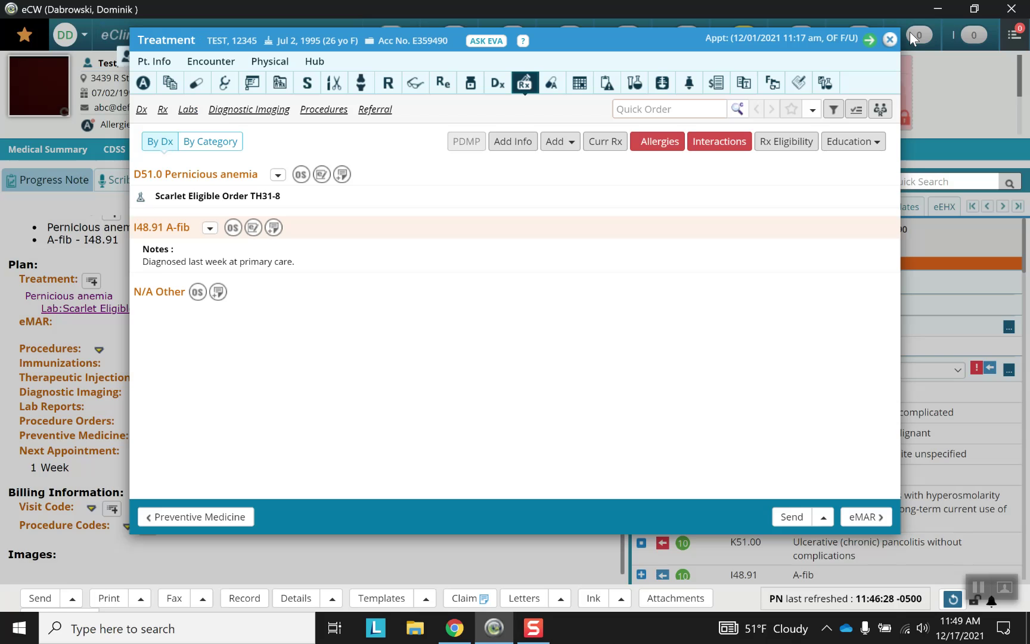
click(233, 229)
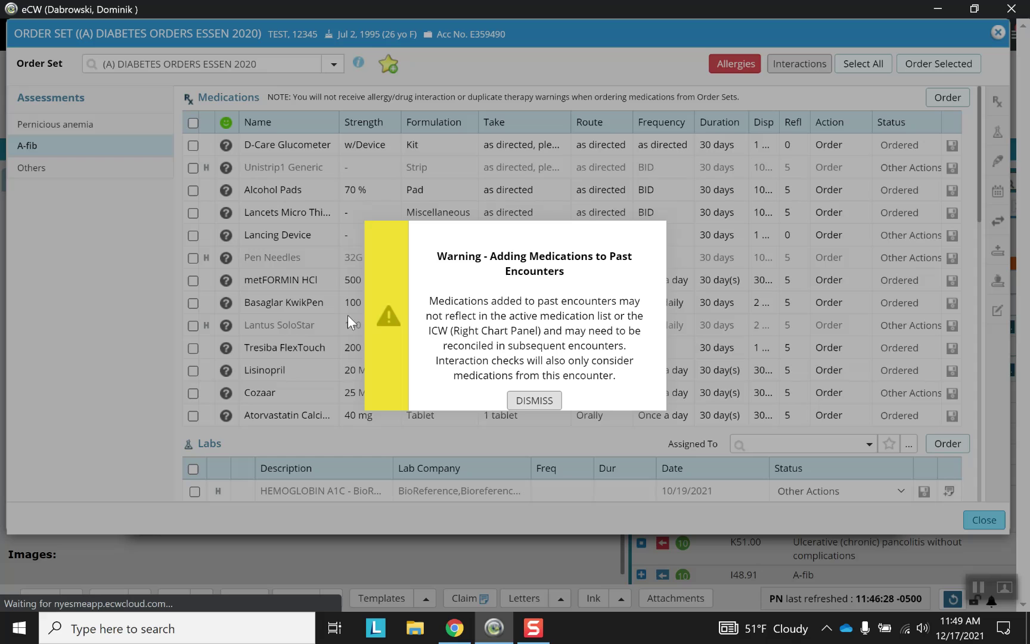
click(534, 399)
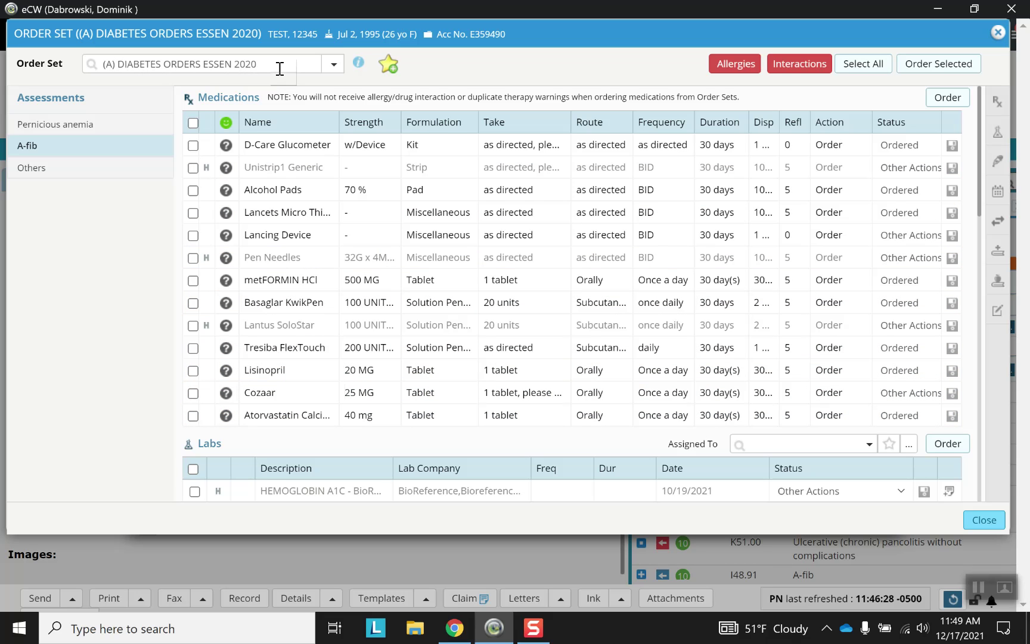
Browse the available order sets down to ~Hyperkalemia.
click(334, 66)
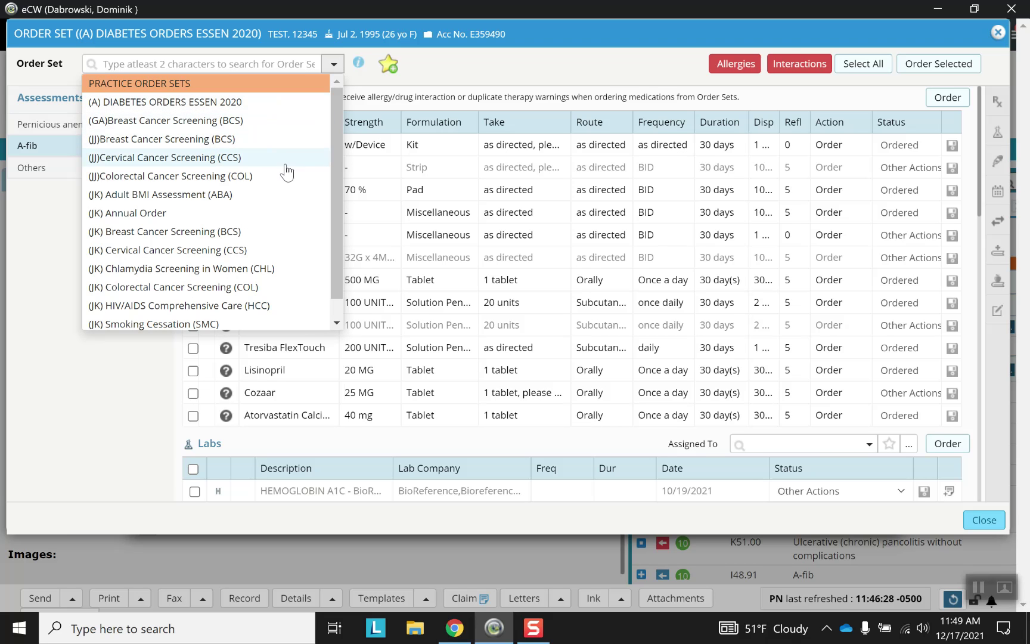
drag(332, 145, 326, 268)
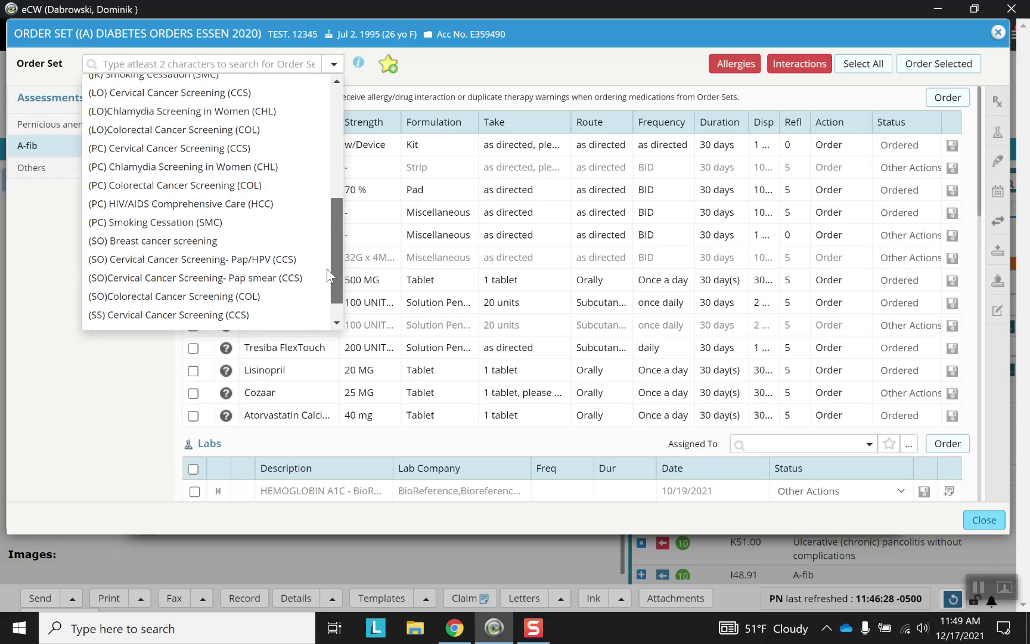
drag(340, 209, 332, 230)
scroll(250, 224, down, 2)
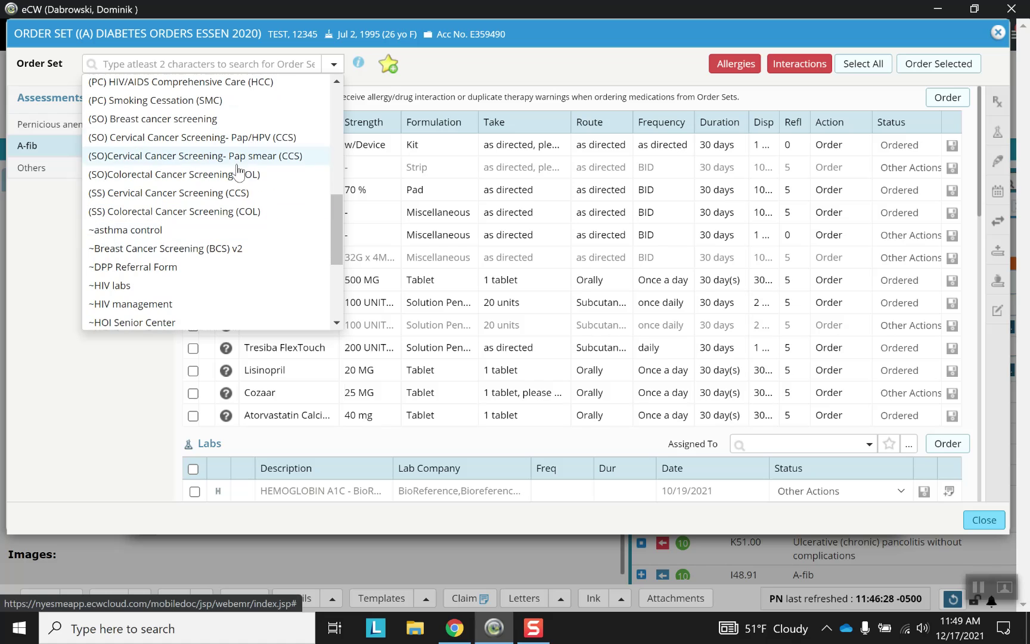
scroll(215, 218, down, 2)
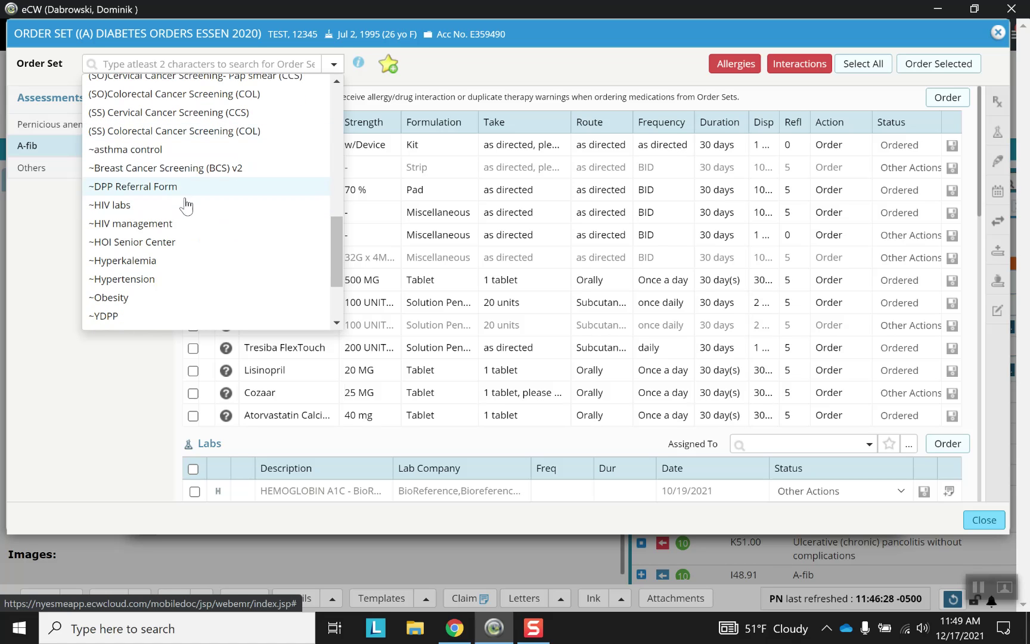
scroll(208, 270, down, 2)
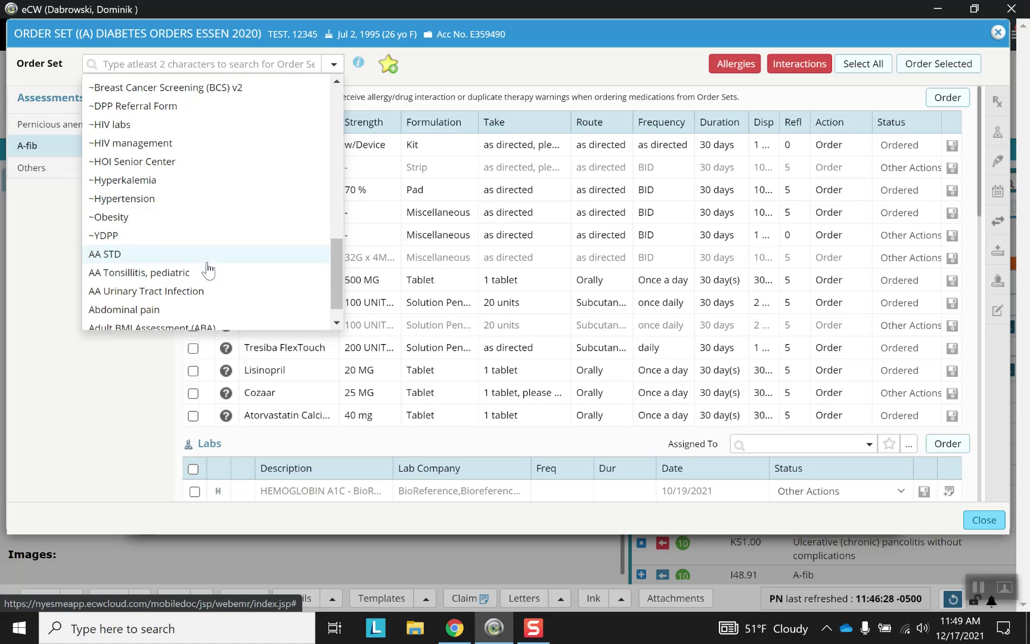
Load the ~Hyperkalemia order set and select Kayexalate and both CBC w/ Differential labs.
click(160, 180)
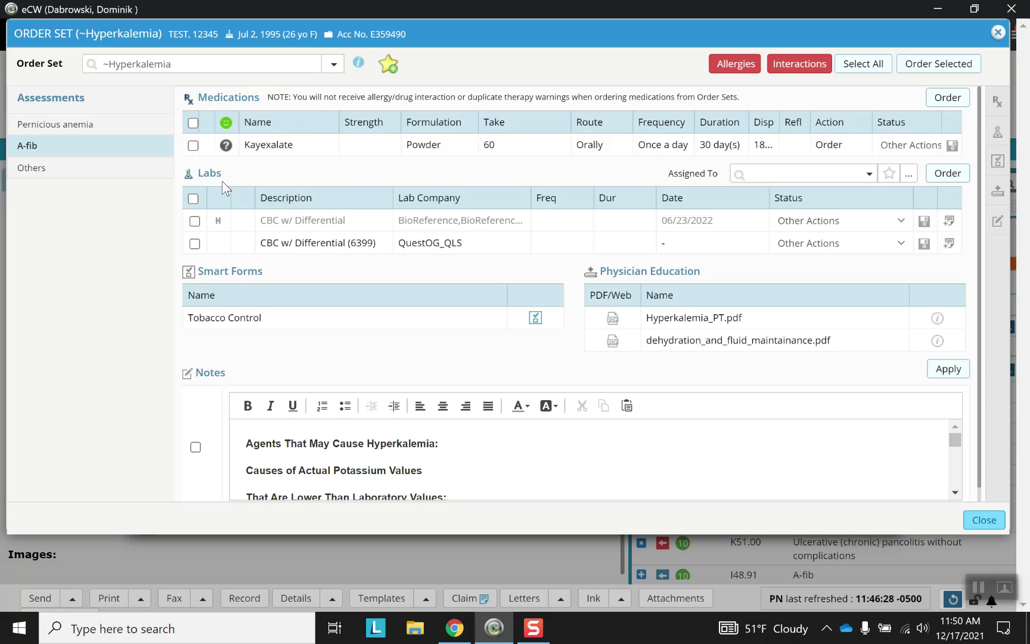
click(191, 121)
click(194, 198)
Review the order set's notes, then close it without ordering anything.
scroll(221, 351, down, 1)
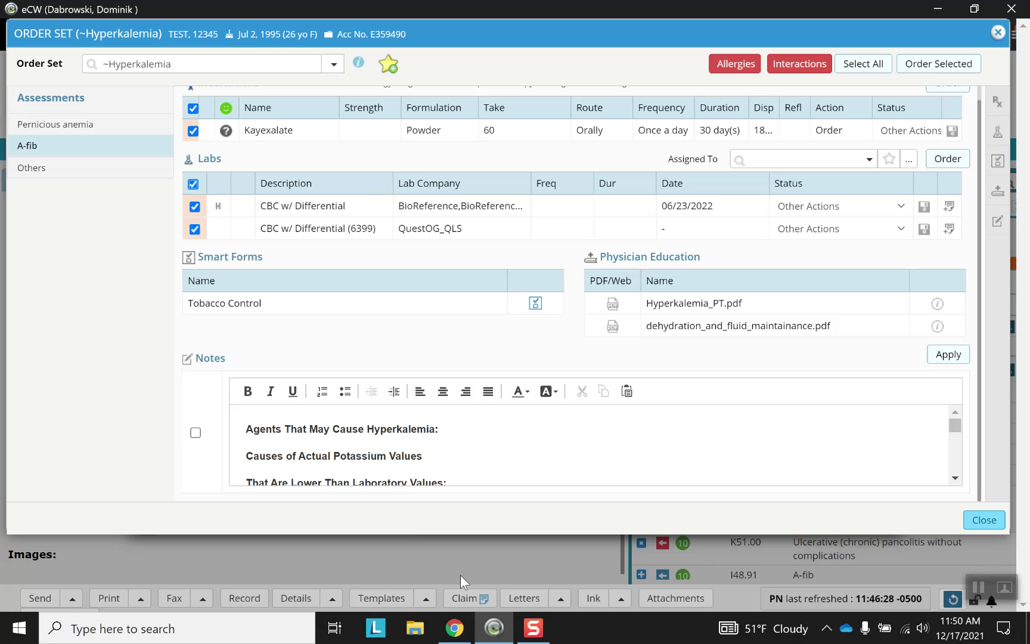
scroll(356, 469, down, 3)
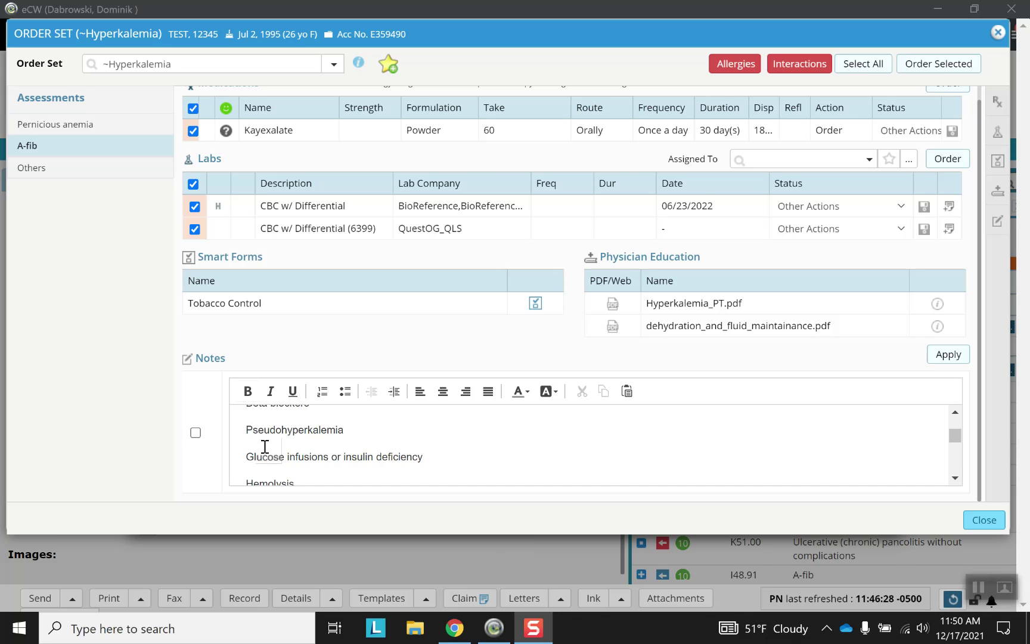
scroll(296, 424, up, 3)
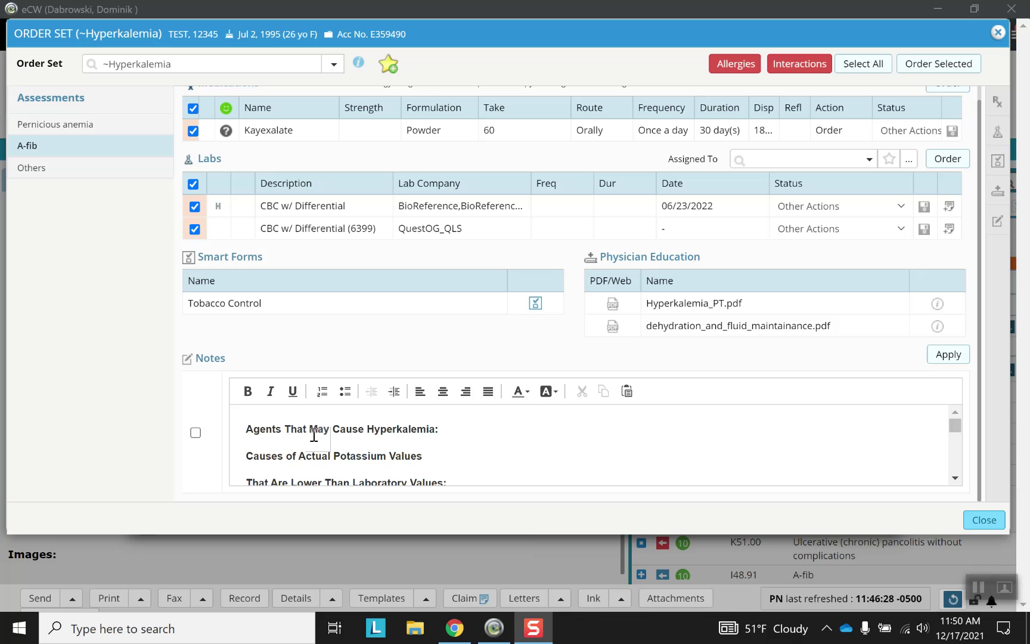
scroll(316, 435, down, 3)
scroll(313, 435, down, 1)
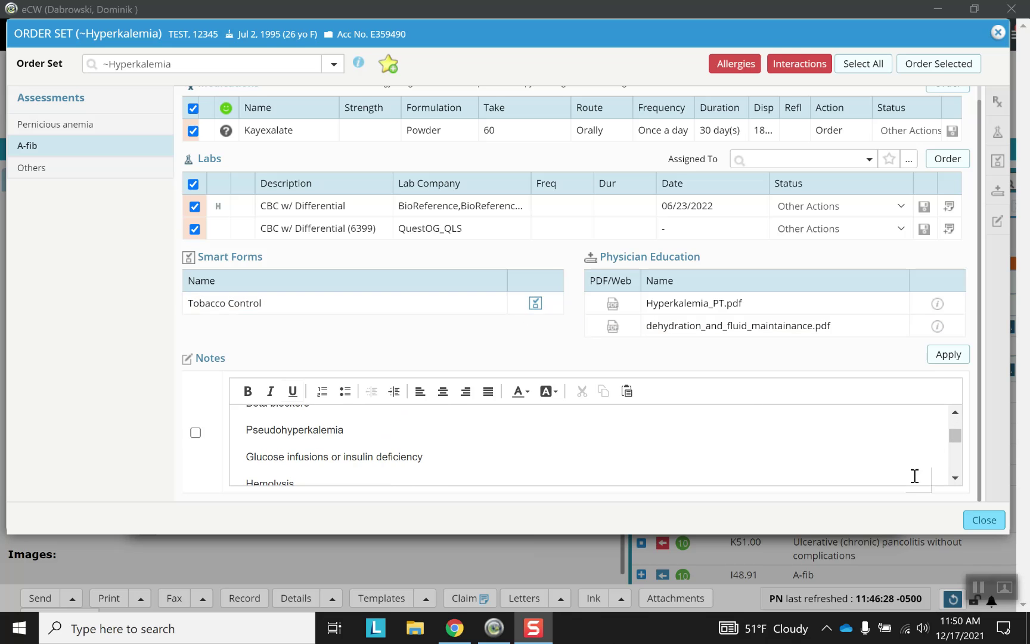
click(982, 520)
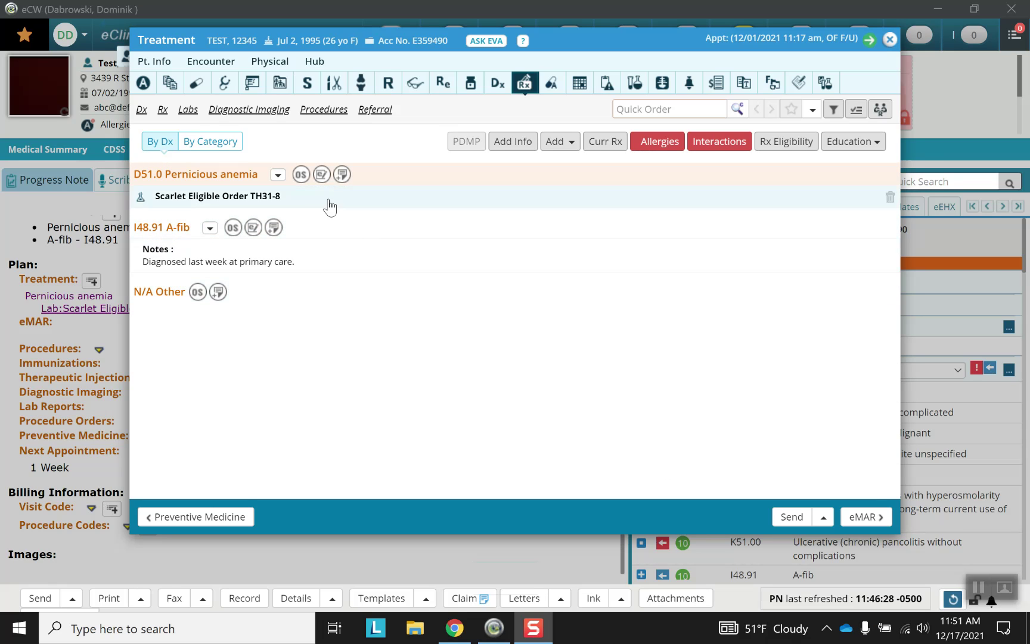
click(302, 176)
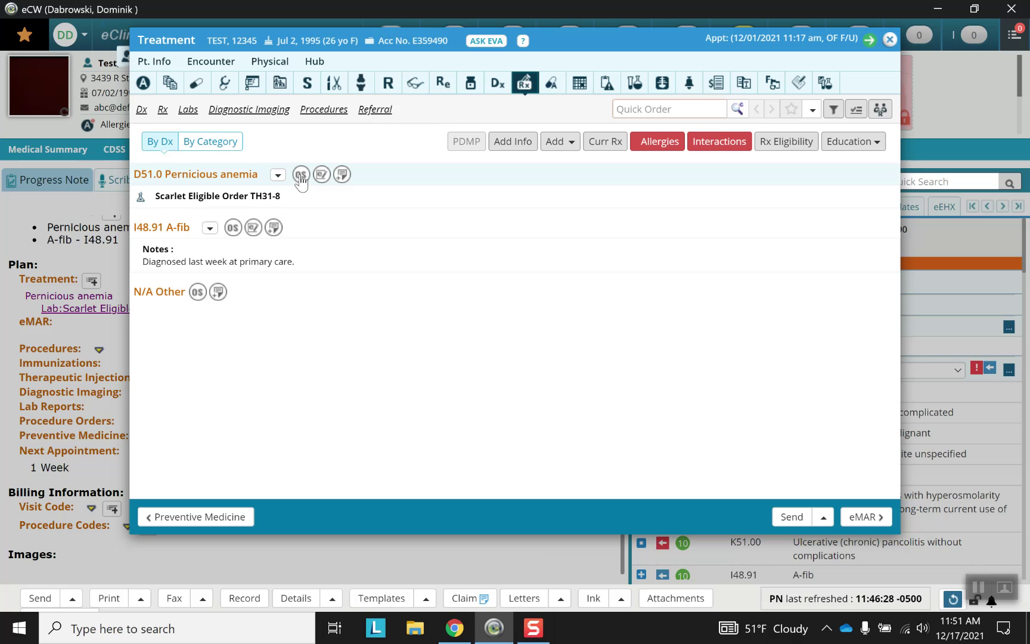
click(301, 176)
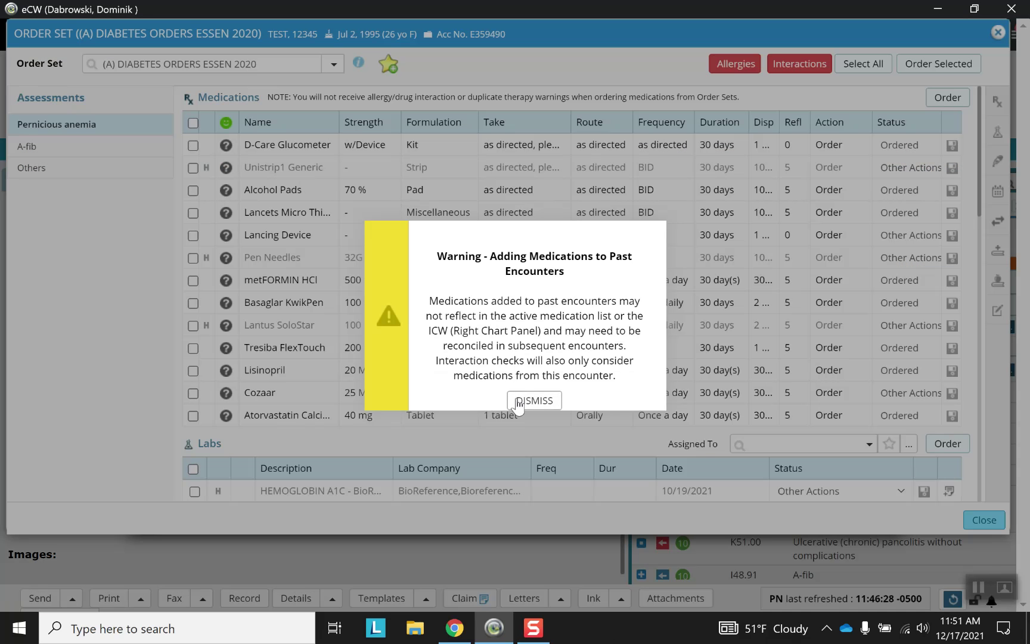
click(517, 400)
drag(979, 142, 939, 347)
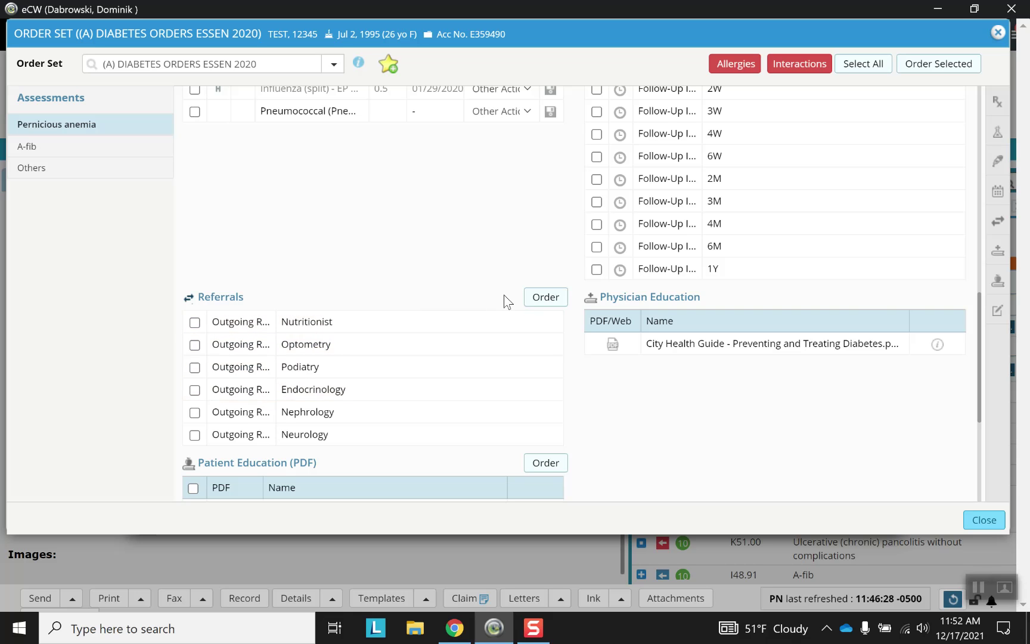
drag(976, 363, 972, 449)
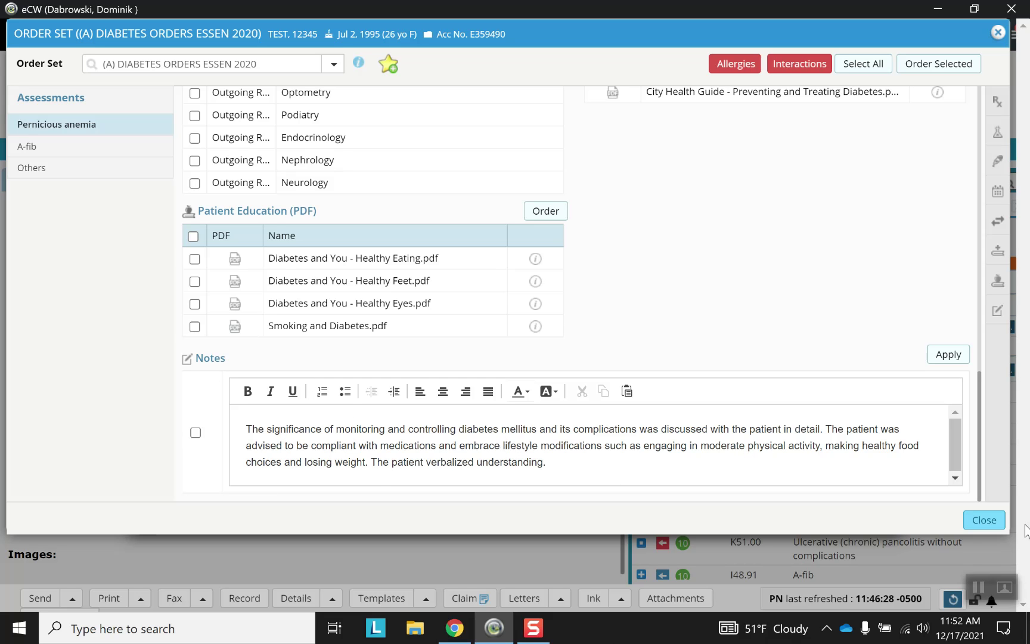
click(974, 521)
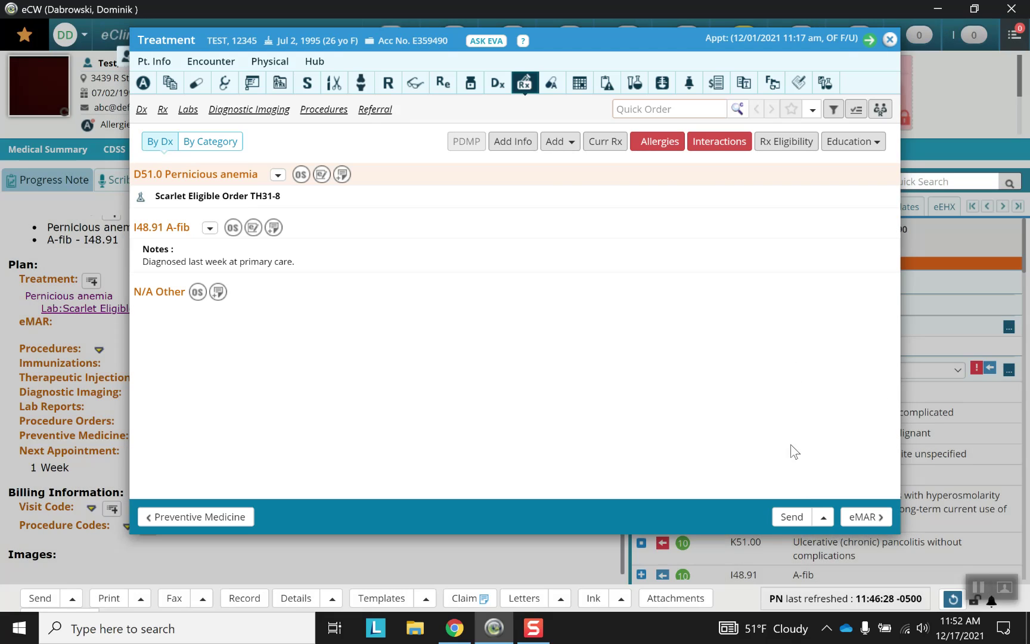
Add I10 HTN (hypertension), malignant from the Patient Problem List as a third assessment.
click(569, 144)
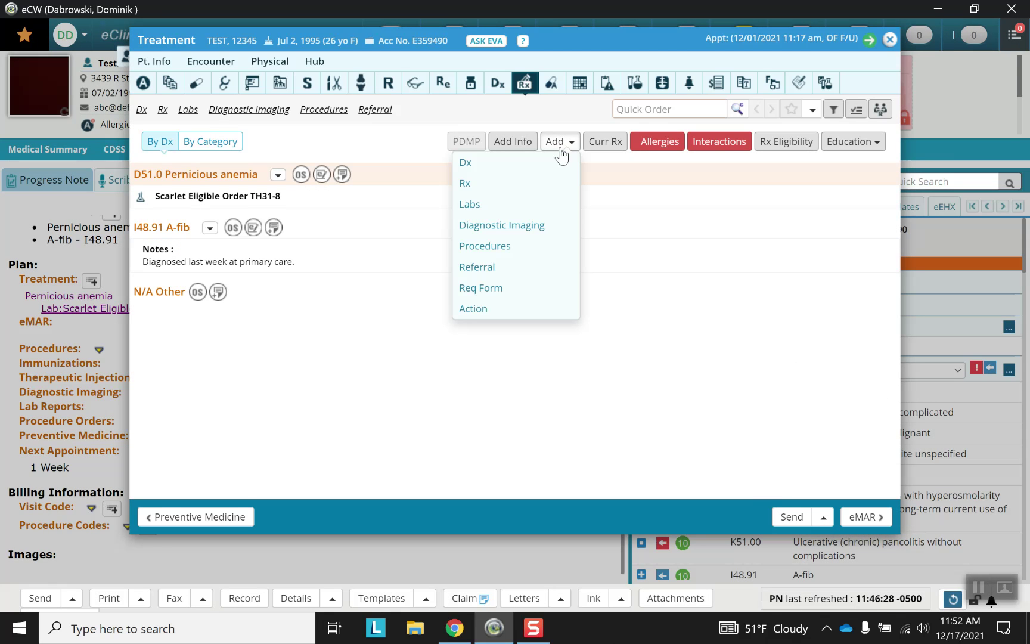
click(526, 170)
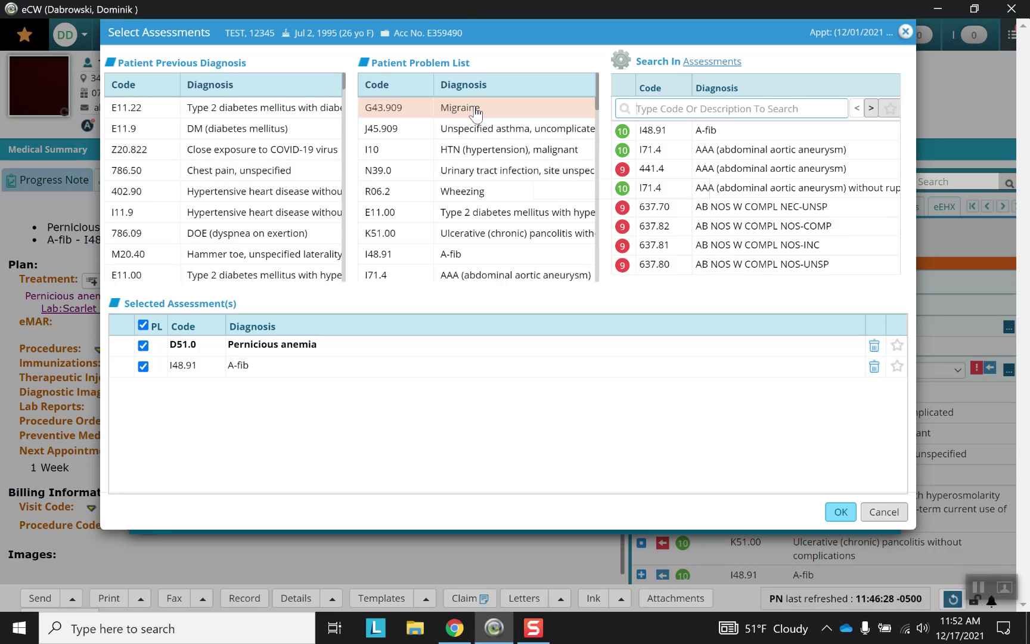
click(541, 155)
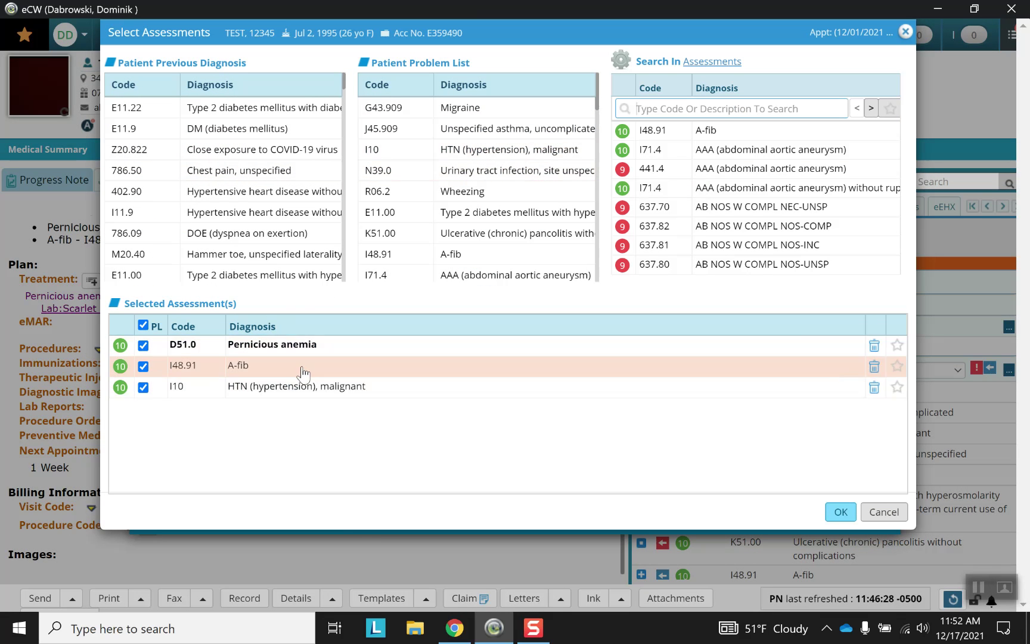
click(837, 514)
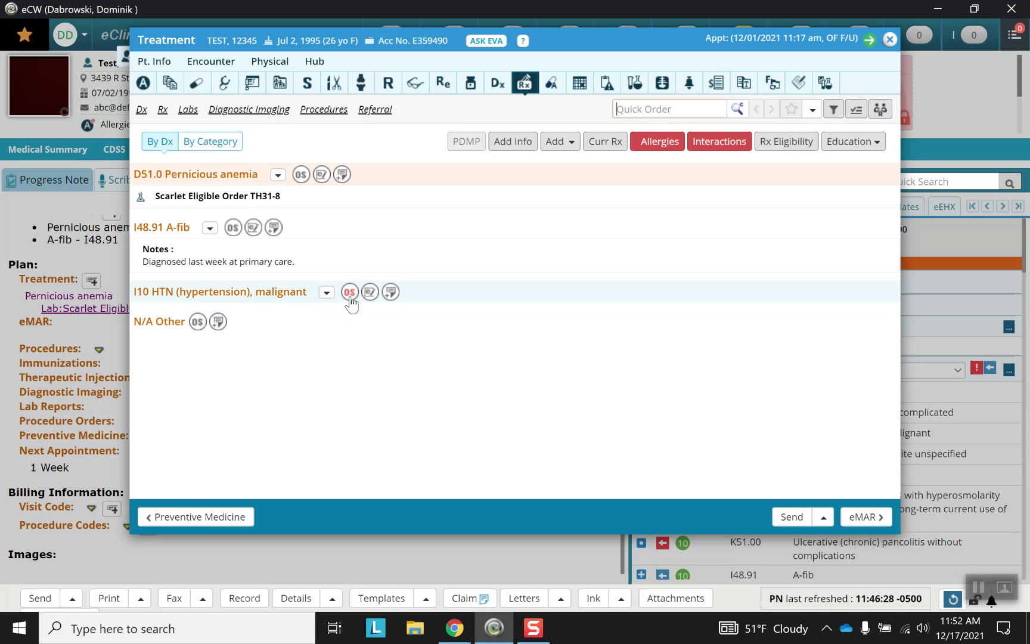
Order the COMP. METABOLIC/GGTP lab for pernicious anemia and move to sending today's lab orders.
click(572, 146)
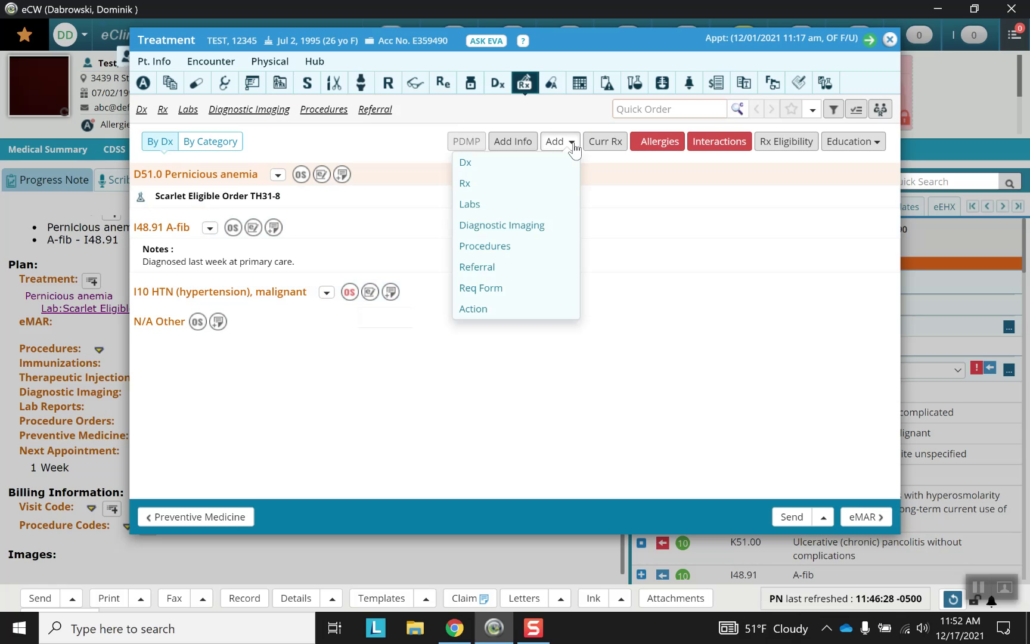
click(532, 204)
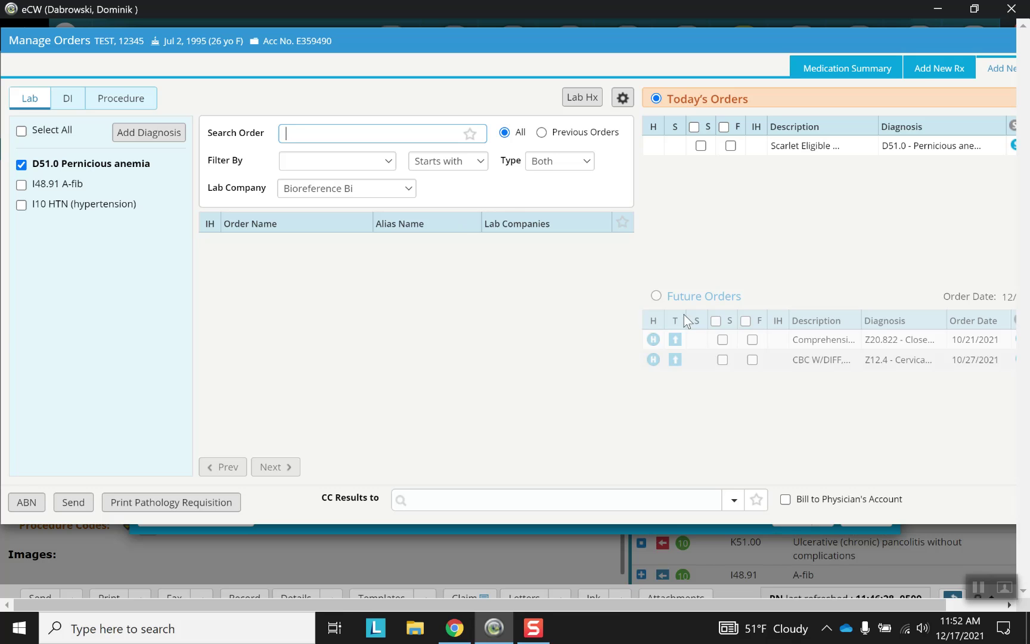
text(comp)
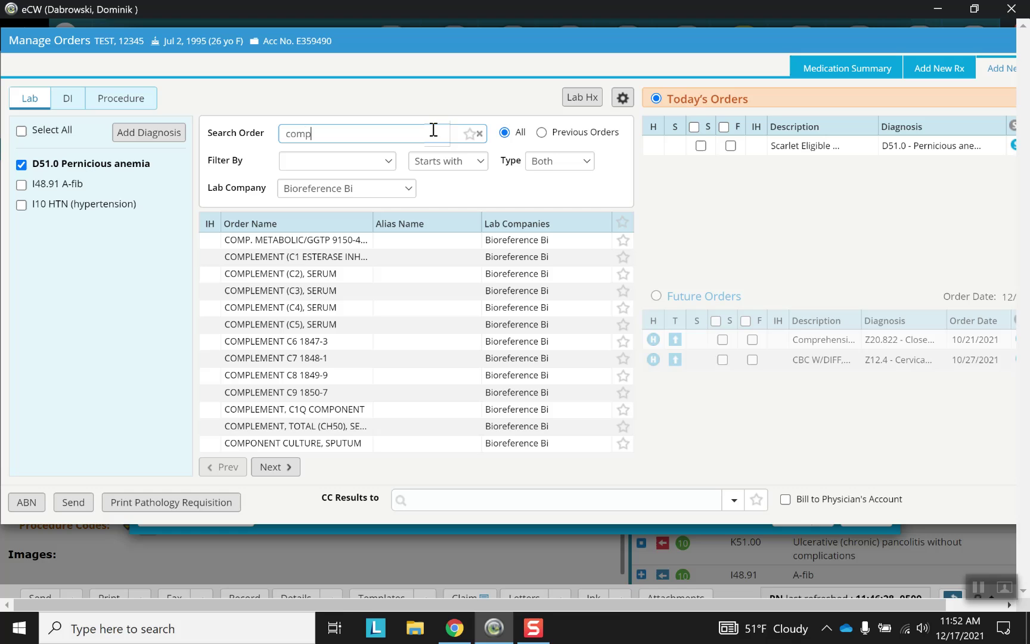
click(314, 247)
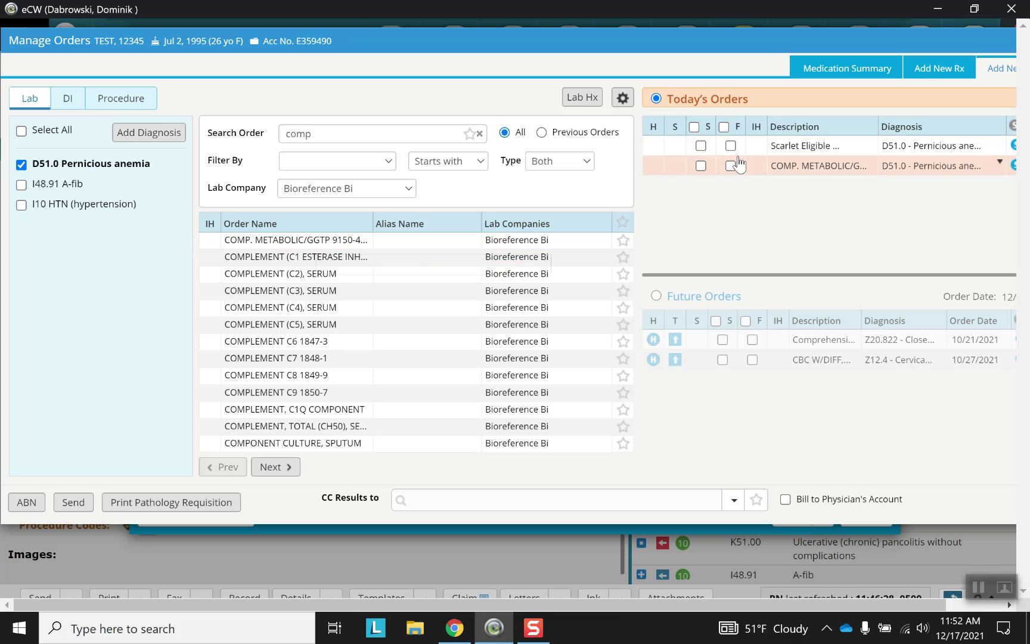
click(70, 502)
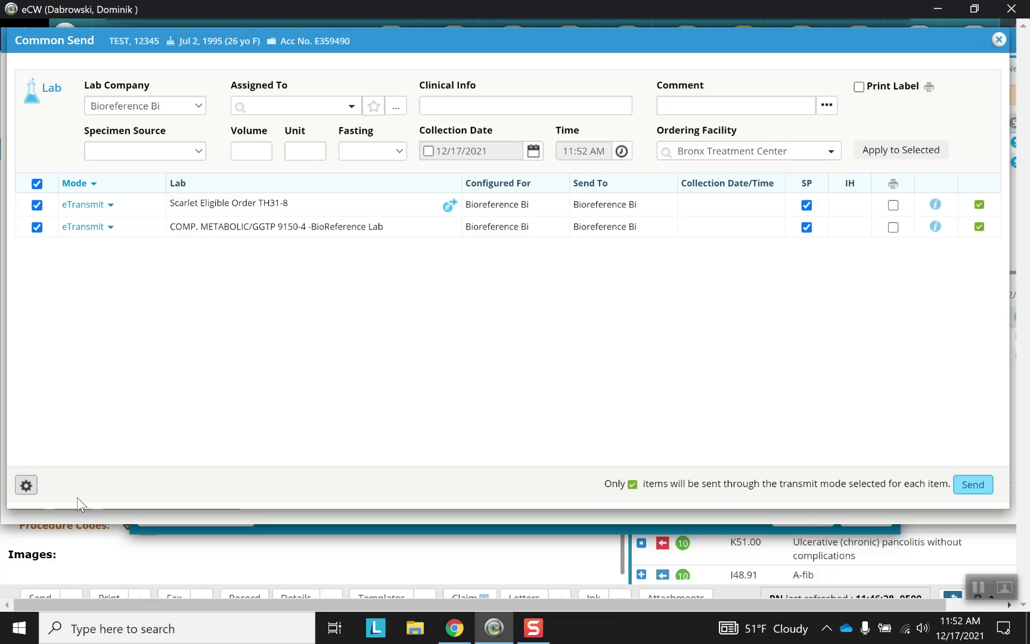
Assign a provider to both Bioreference lab orders, eTransmit them, and close Common Send.
click(351, 105)
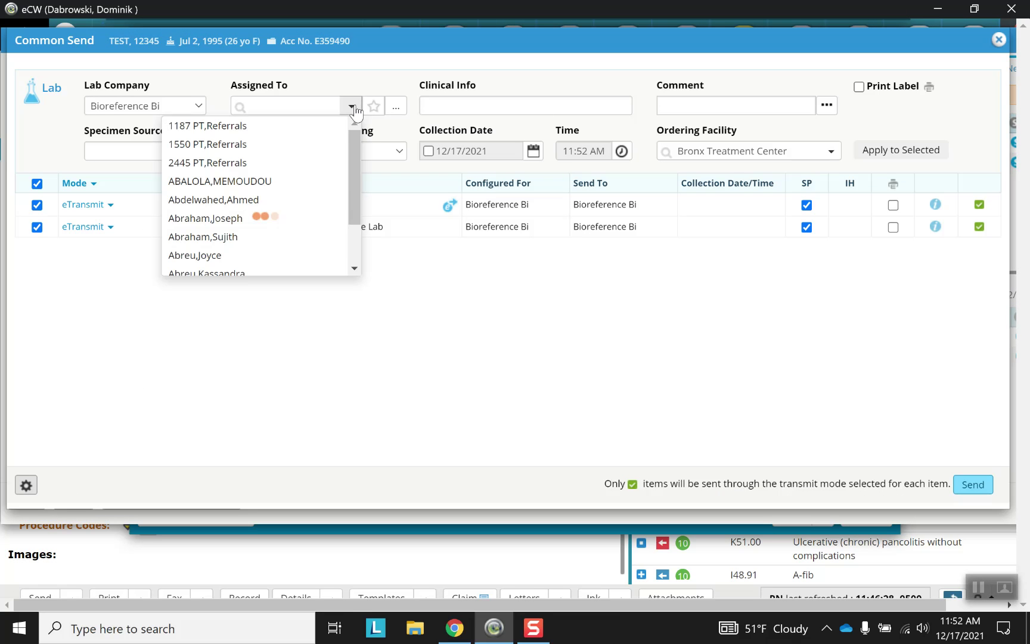
click(243, 201)
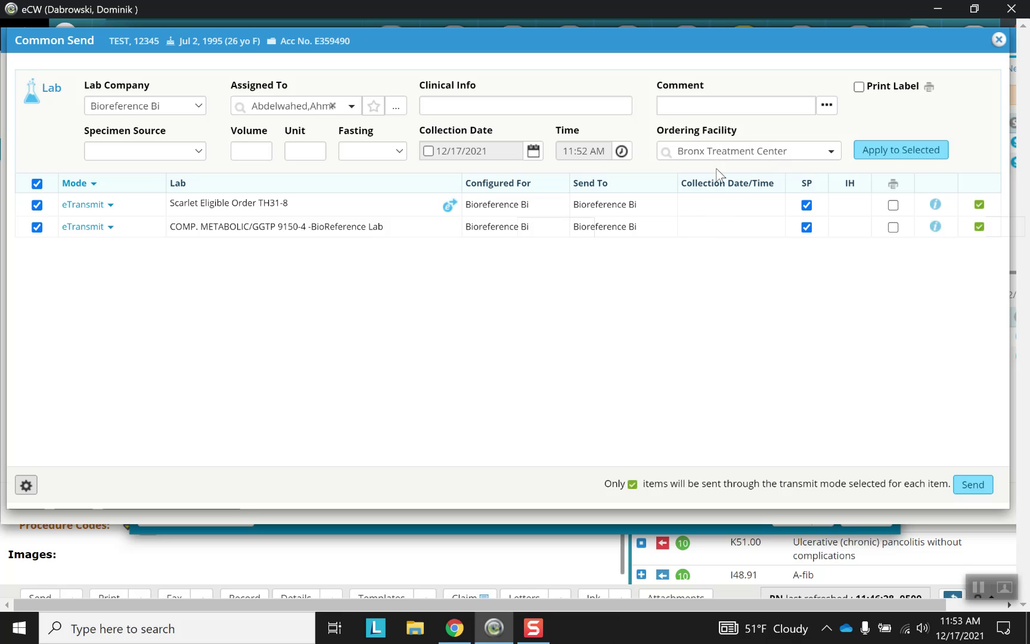
click(903, 154)
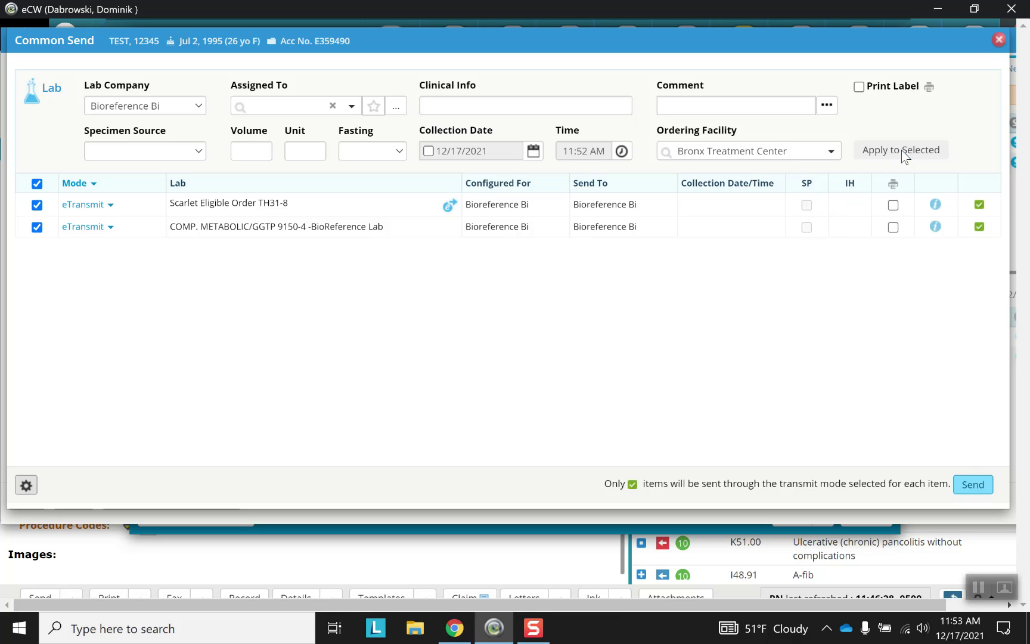
click(972, 485)
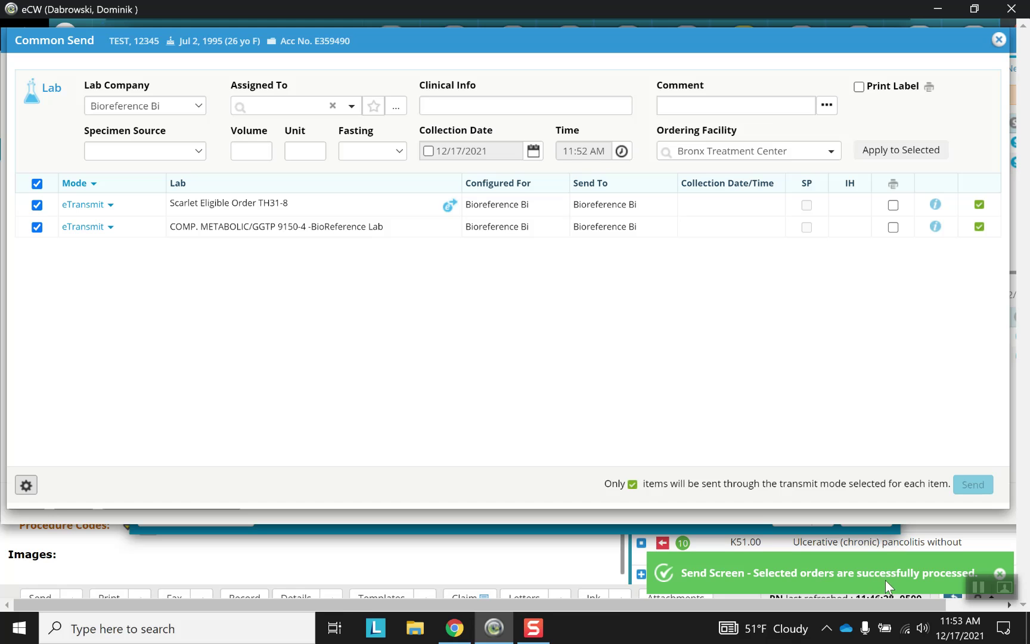
click(999, 40)
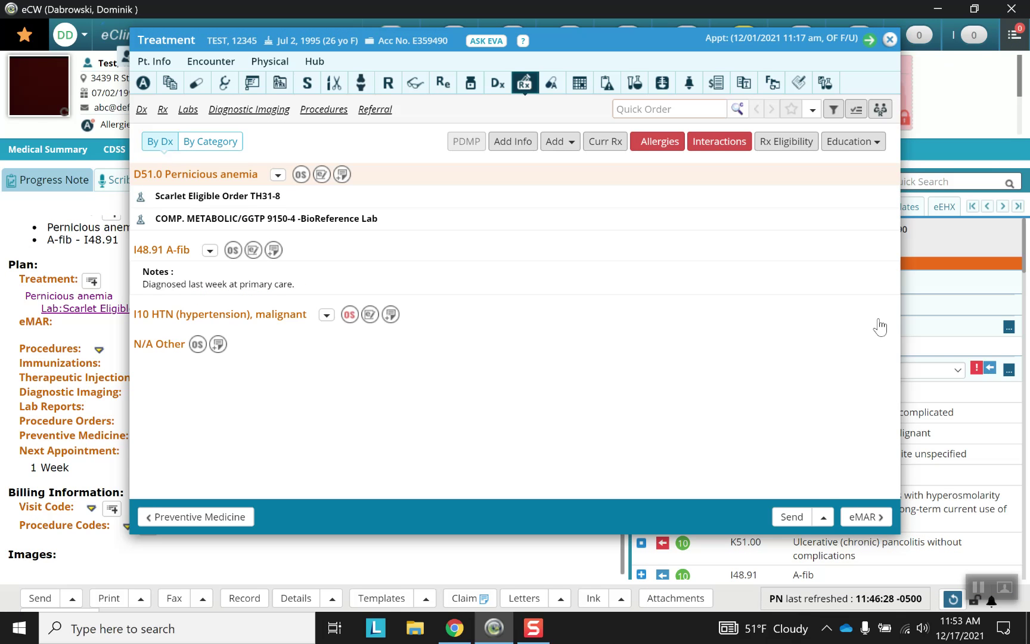
Close the treatment plan and open the visit's Billing, listing D51.0, I48.91 and I10.
click(889, 40)
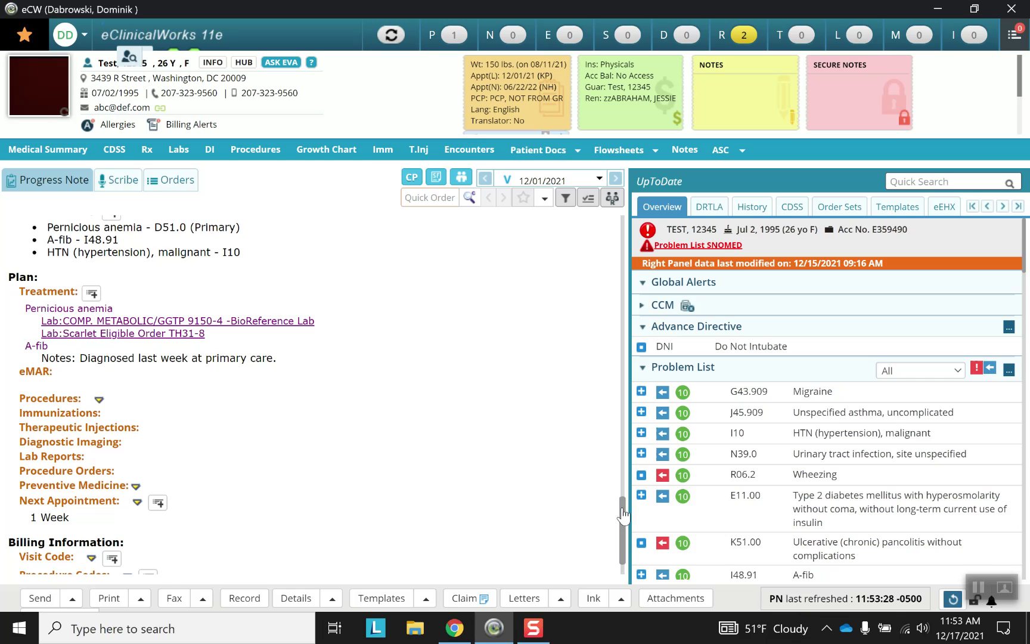
scroll(623, 528, down, 1)
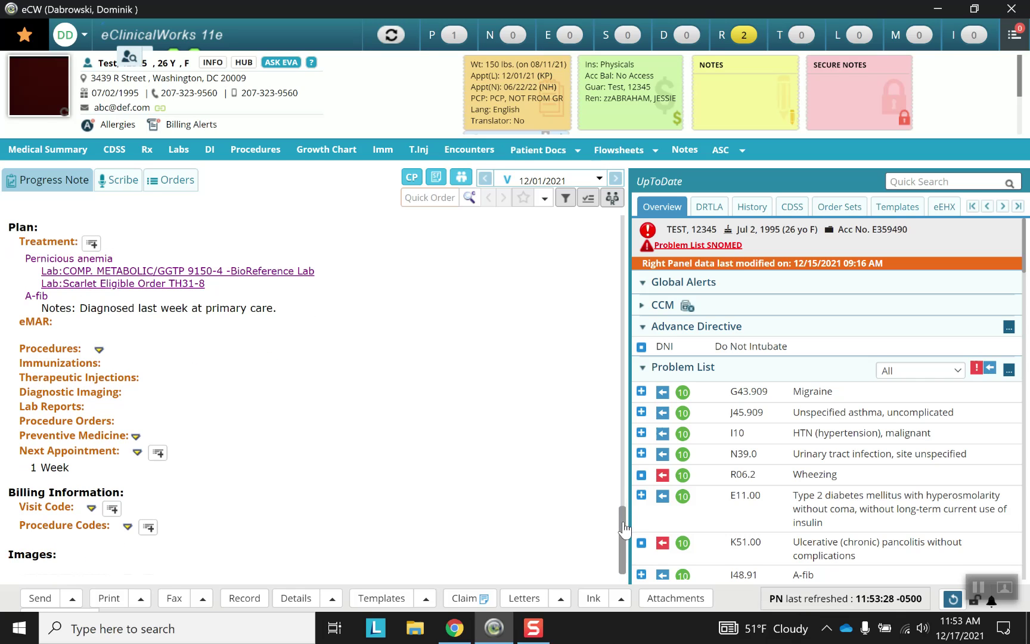
click(40, 512)
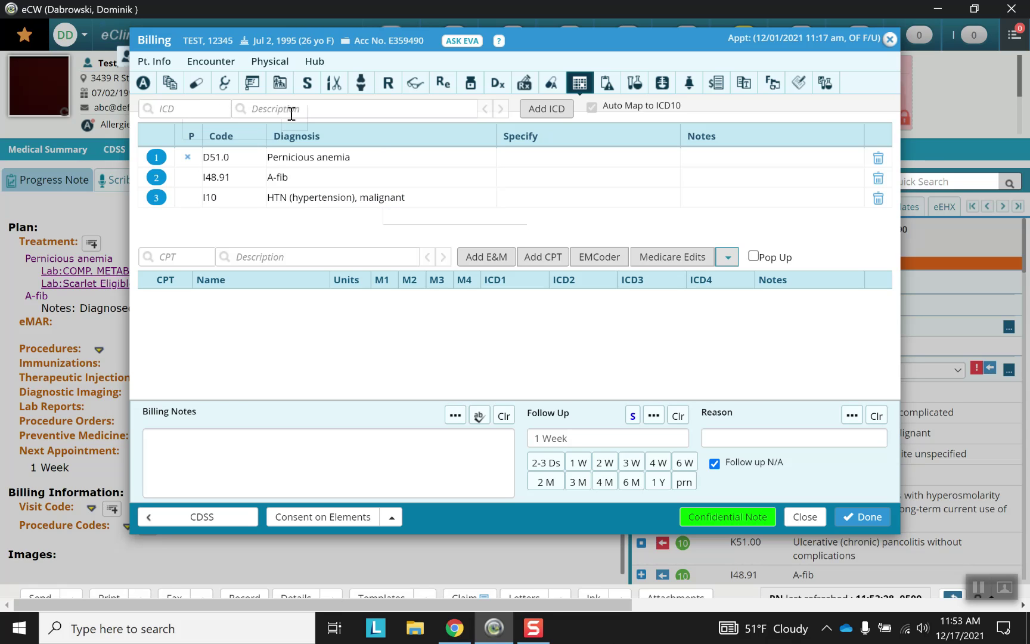
Add CPT LSM01 lifestyle modification through the V00.01XA diagnosis, then remove V00.01XA.
click(204, 107)
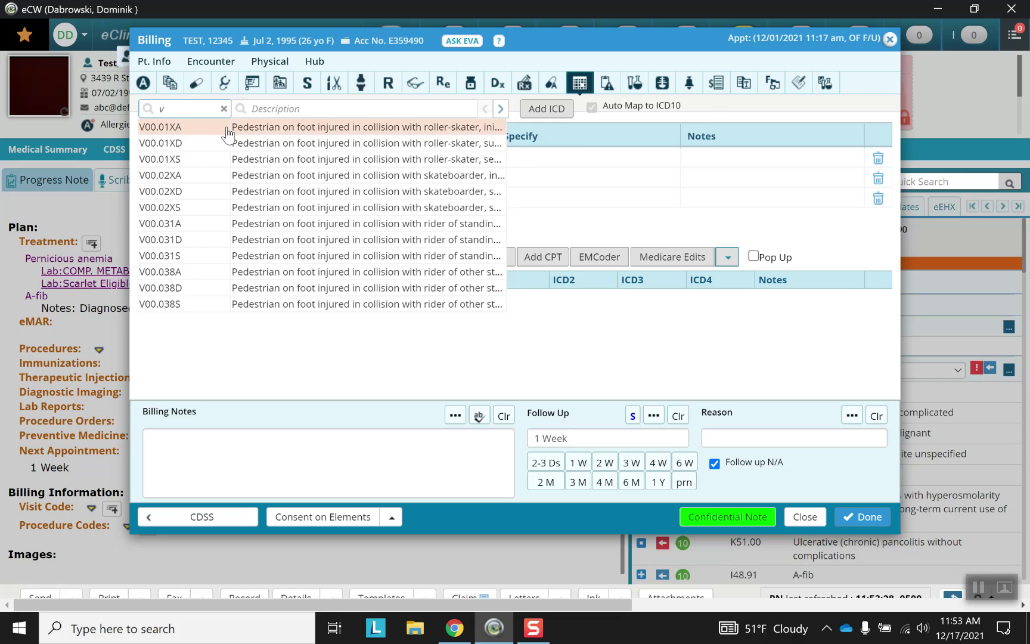
click(226, 127)
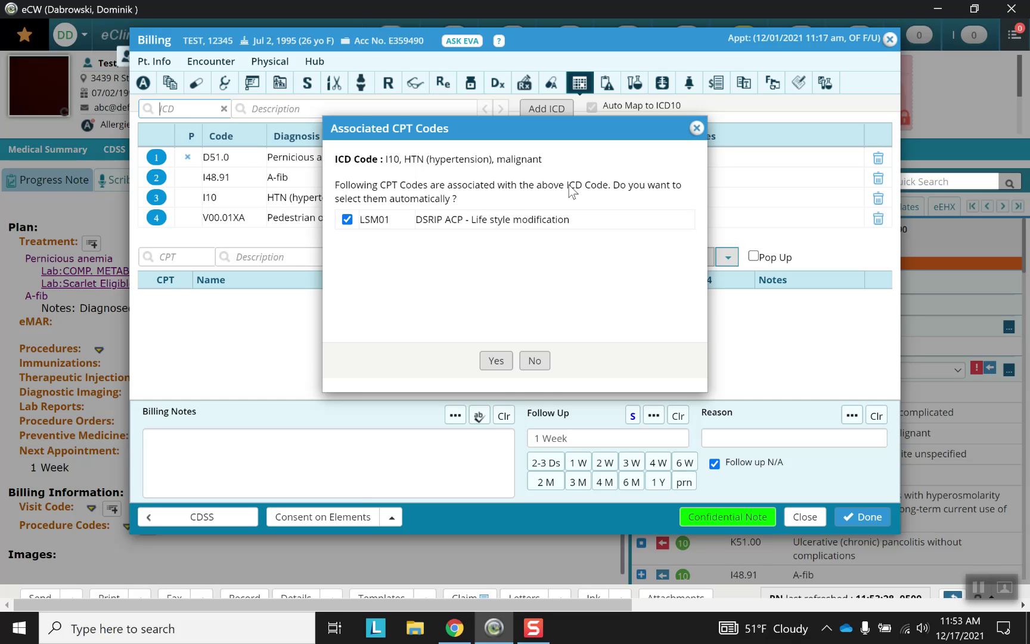
click(496, 360)
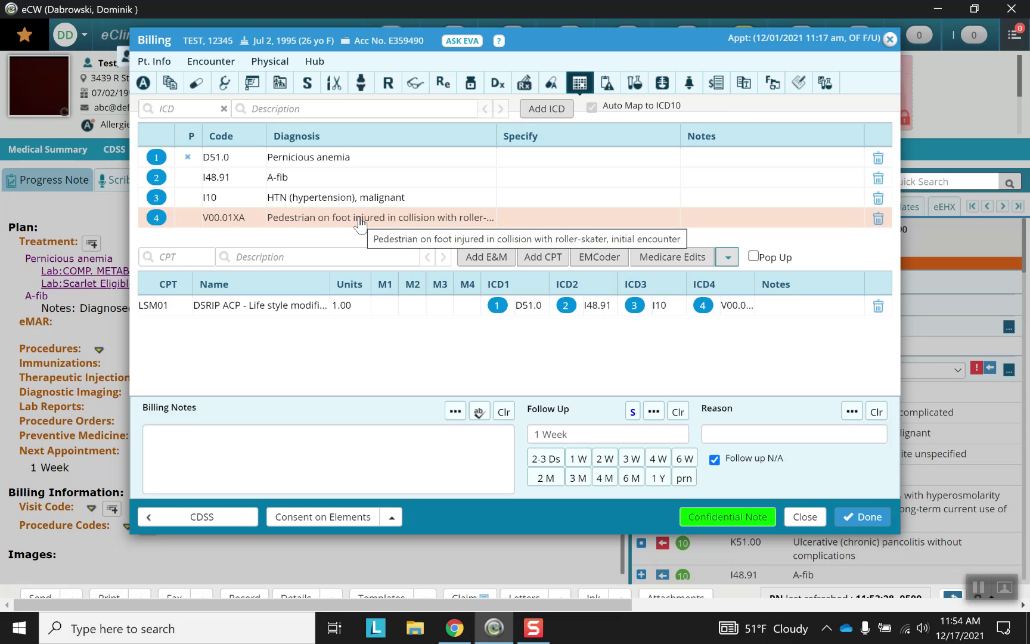
click(878, 218)
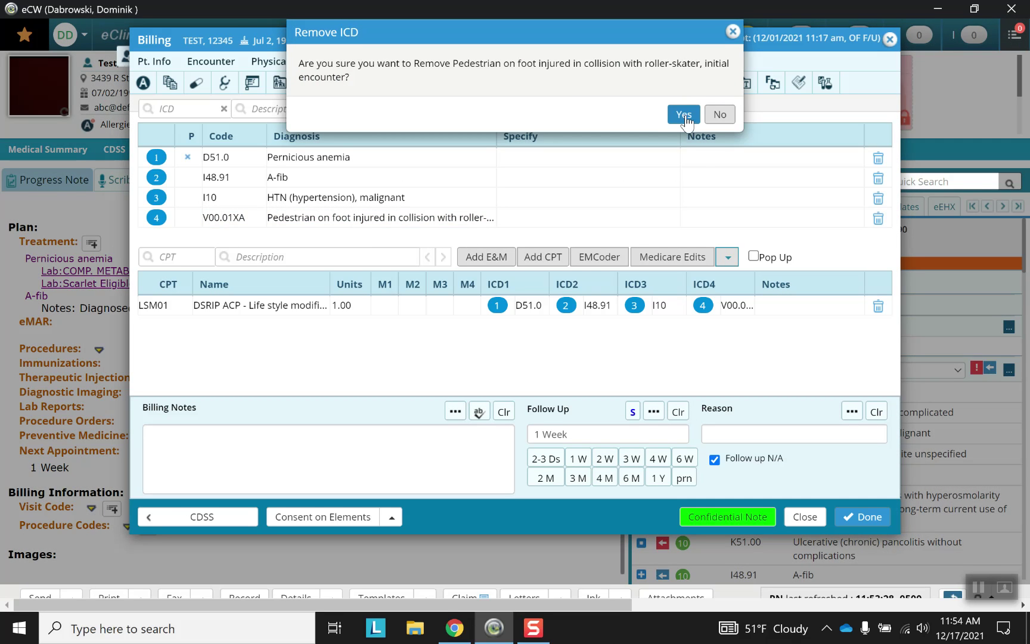
click(683, 115)
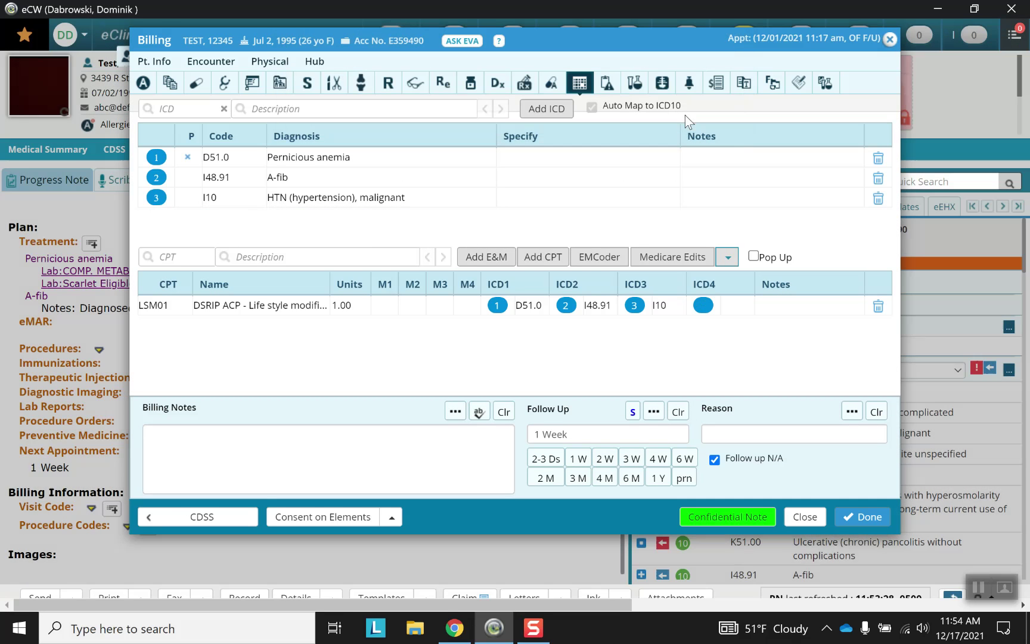
Bill E&M code 99213 Office Visit, Est Pt., Level 3, linked to the three diagnoses.
click(491, 263)
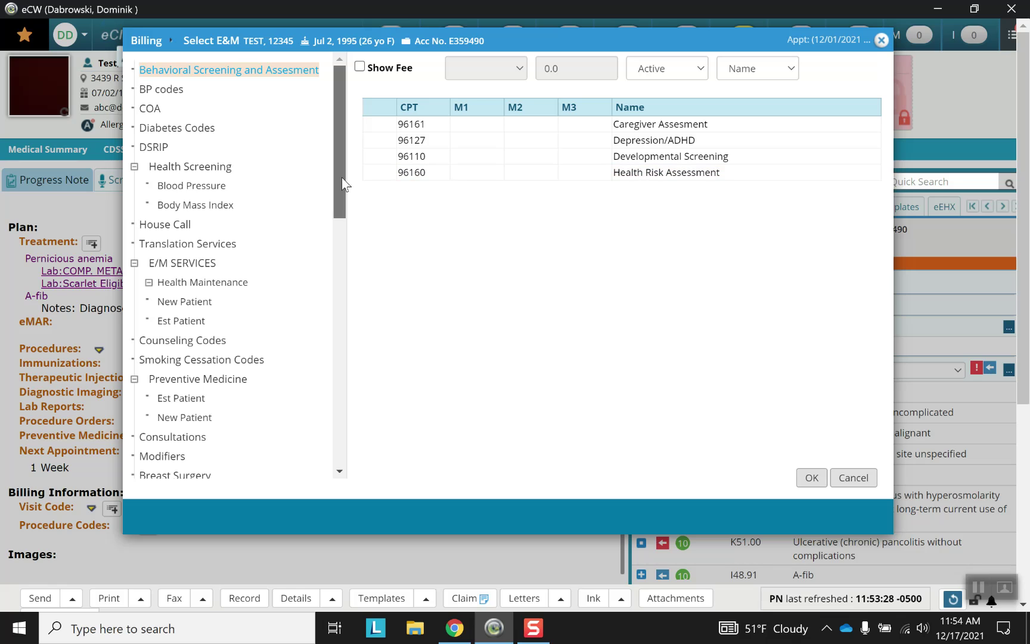
drag(341, 177, 338, 233)
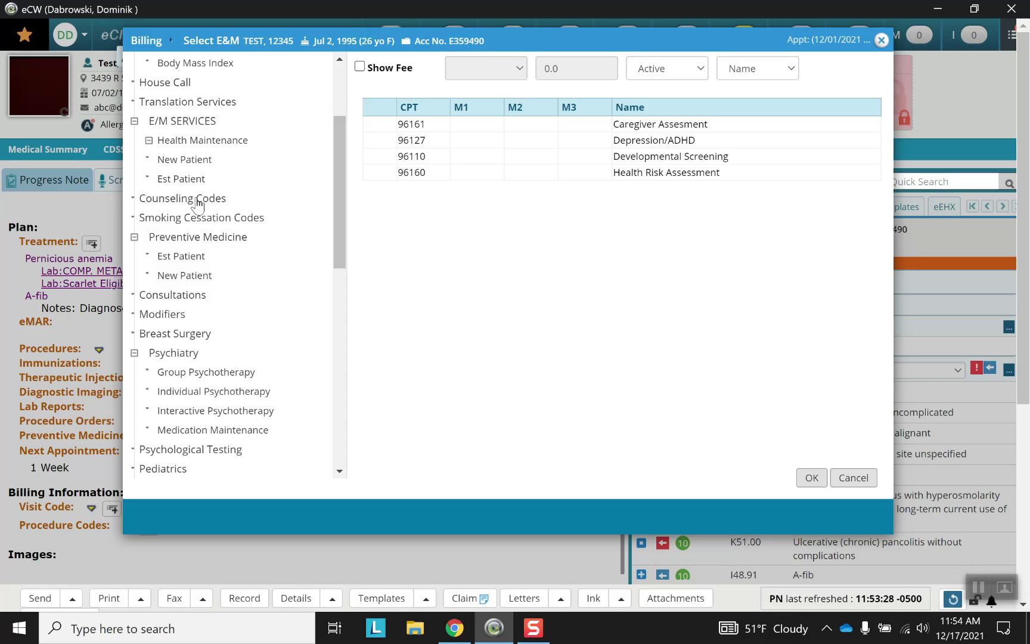
click(185, 180)
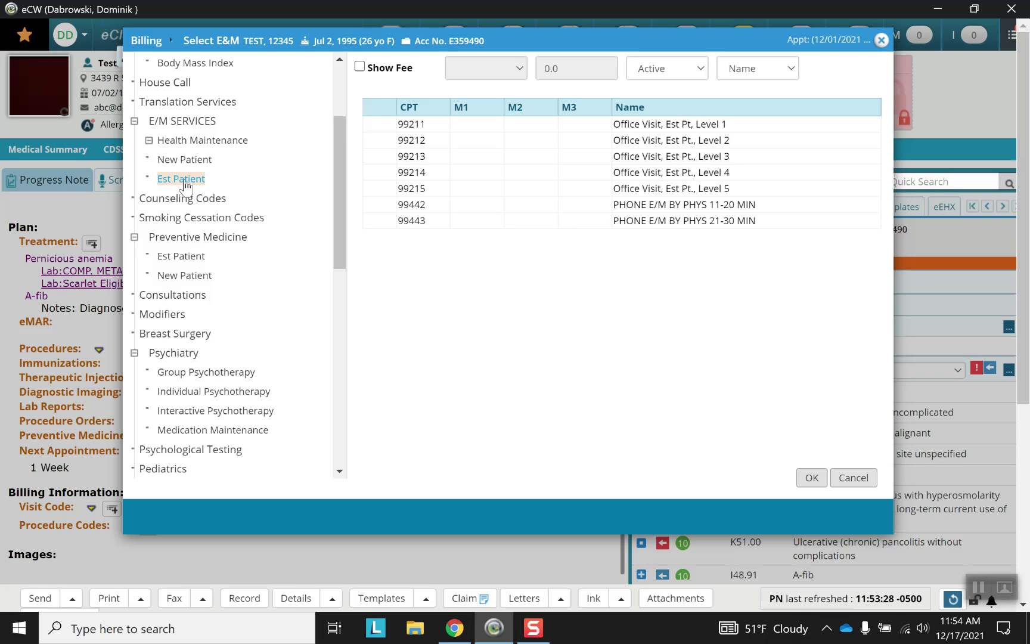
click(426, 158)
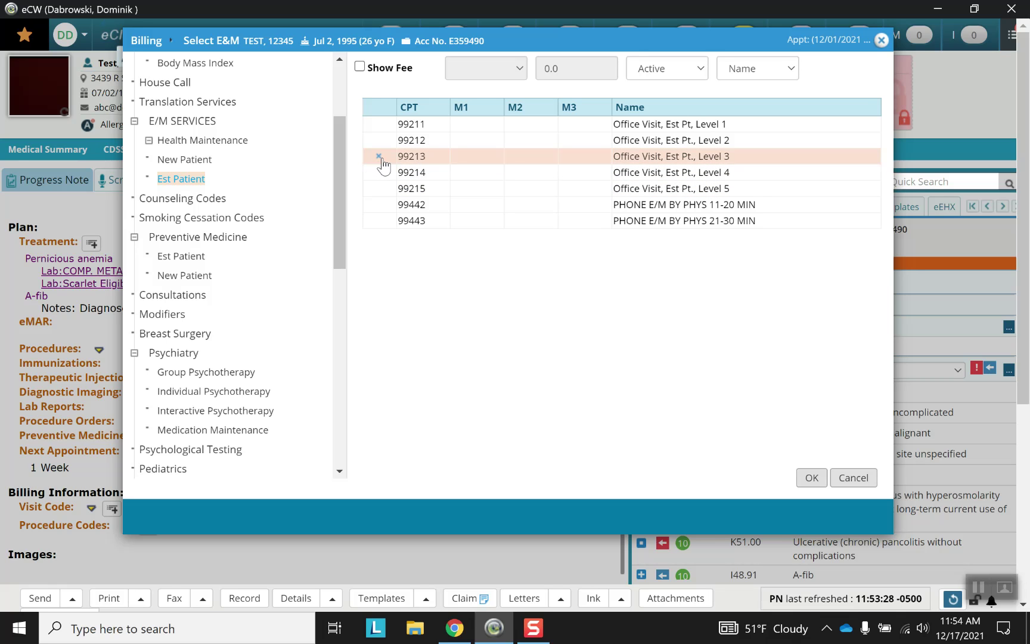
click(811, 478)
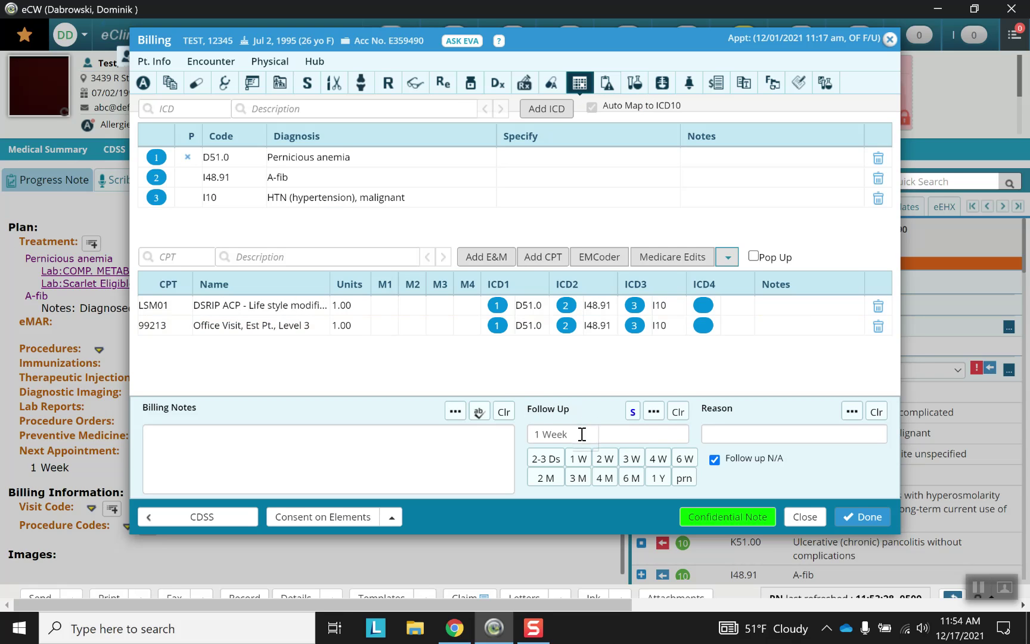
Replace the 1 Week follow-up with 2 Months and give the reason 'Follow up'.
drag(581, 430, 517, 440)
key(BackSpace)
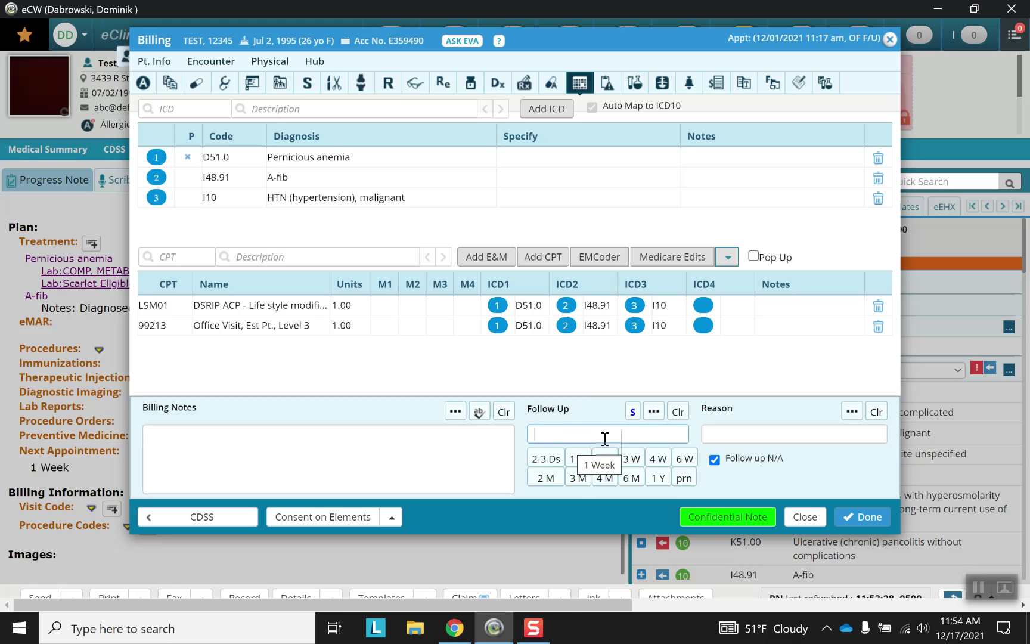
click(555, 482)
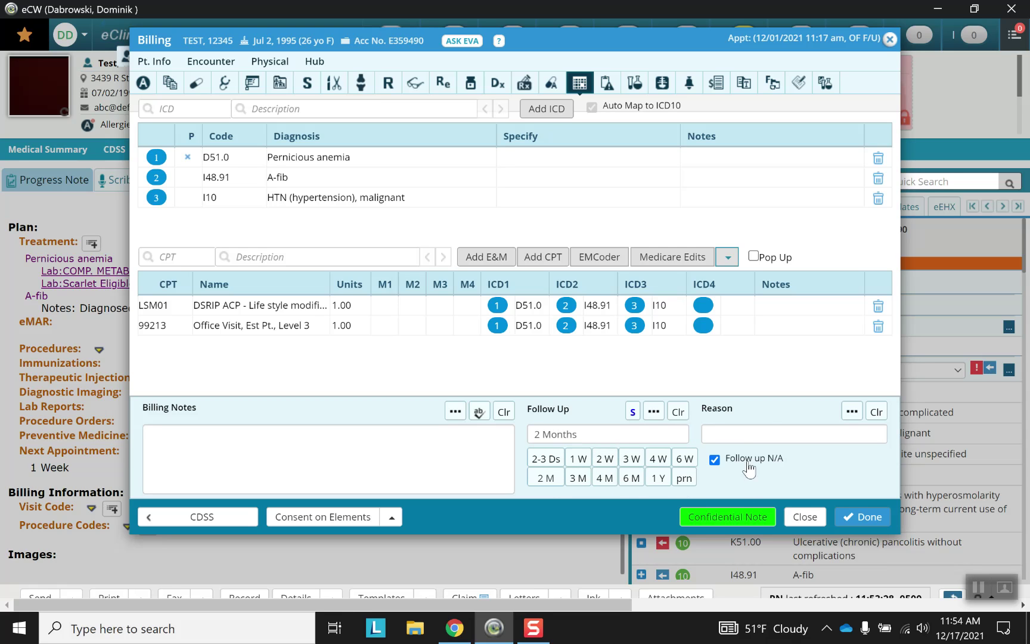
click(757, 429)
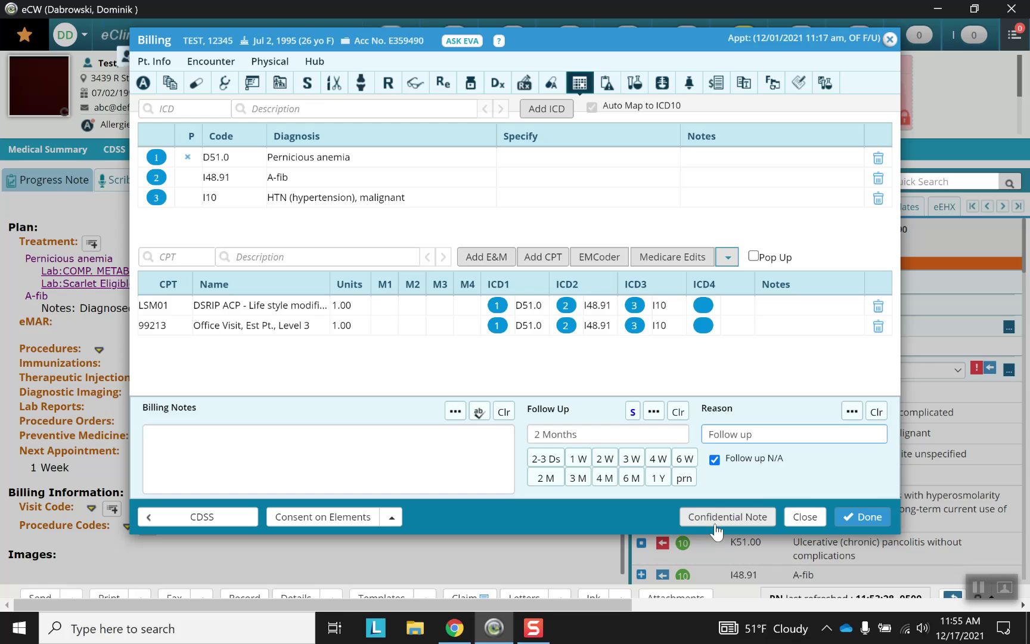
Save the billing, skip the PQRS/MIPS measures, and close Common Send without sending.
click(854, 525)
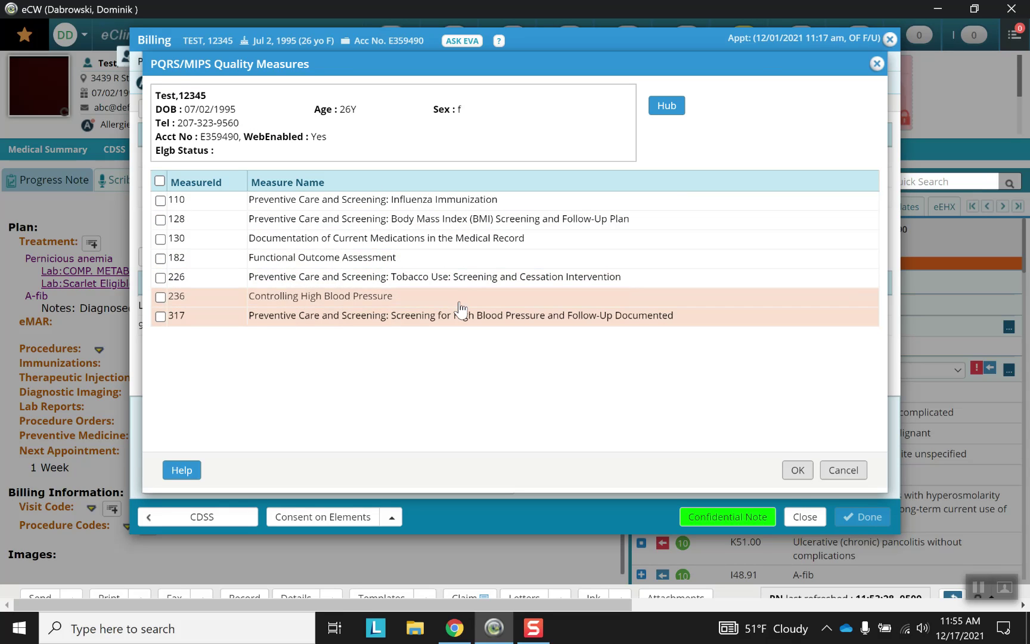
click(842, 470)
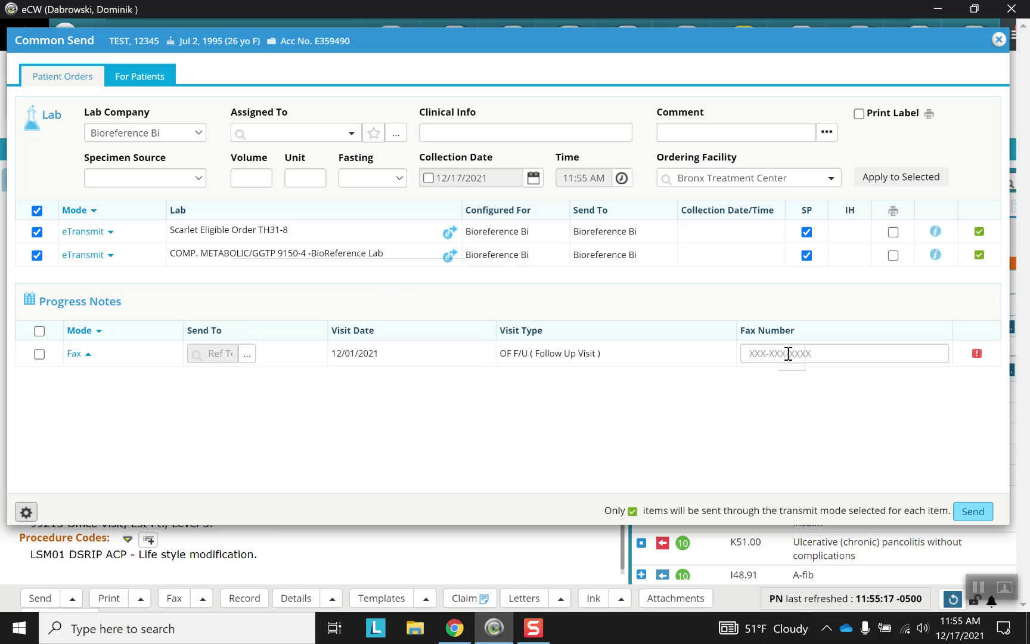
click(765, 353)
click(999, 40)
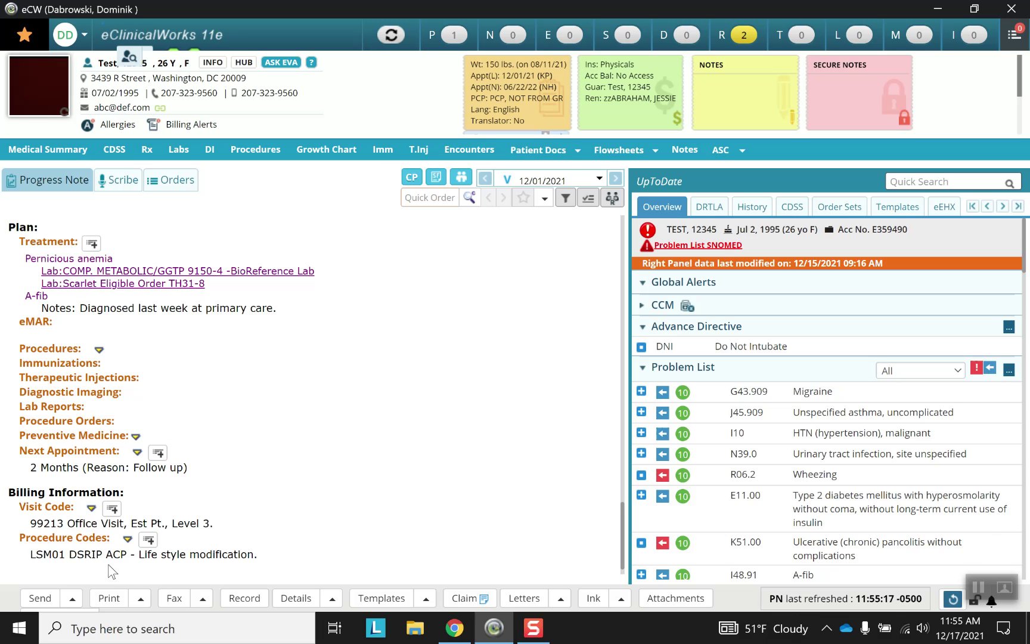
scroll(197, 536, down, 1)
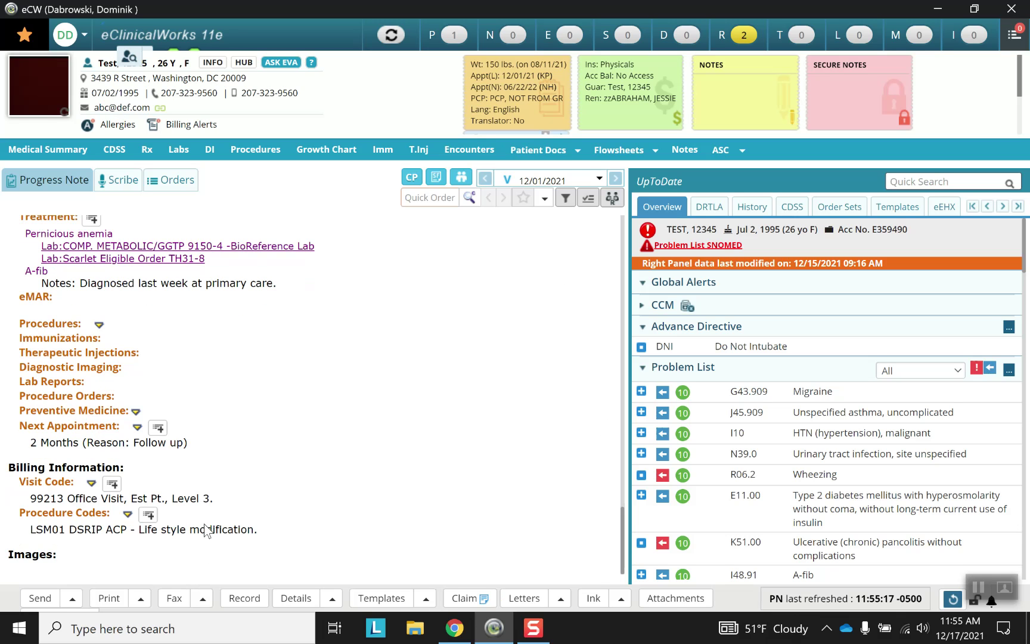